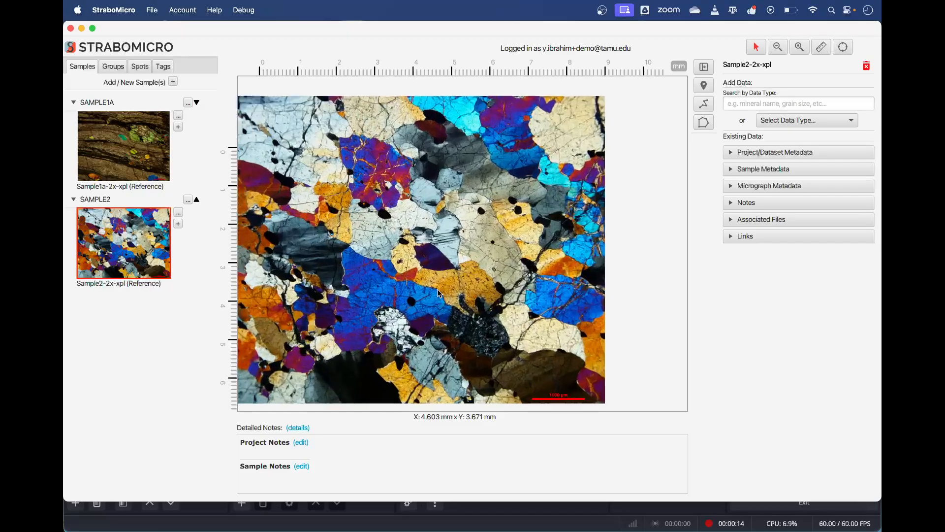
scroll(506, 300, left, 2)
scroll(506, 299, right, 3)
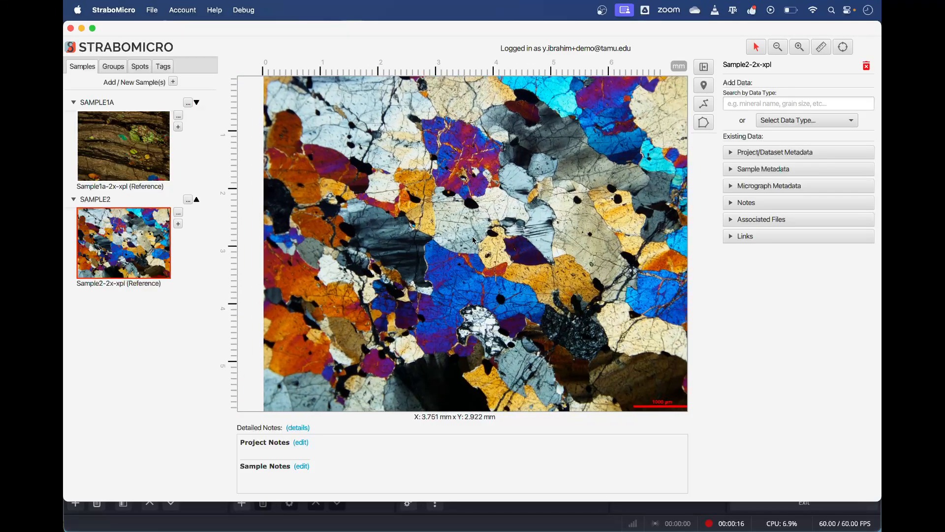
scroll(412, 276, up, 2)
drag(412, 276, 477, 230)
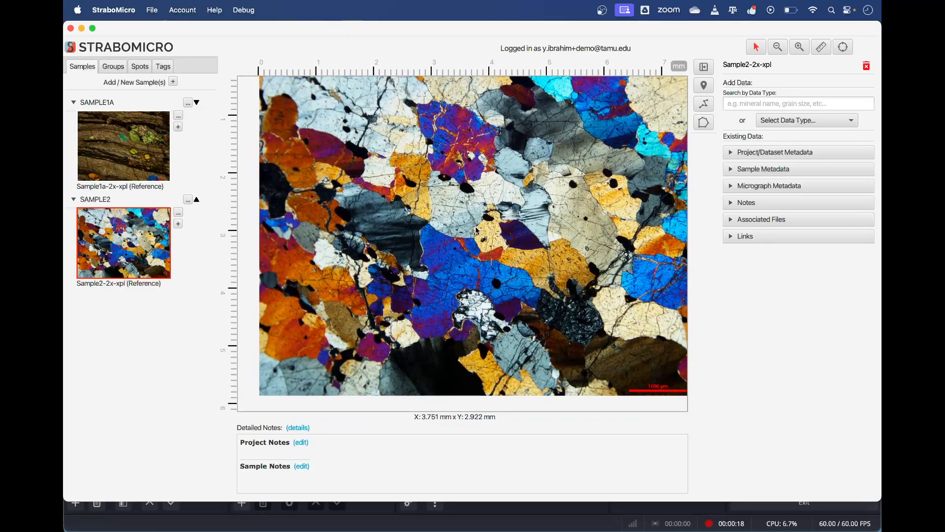
scroll(522, 202, right, 2)
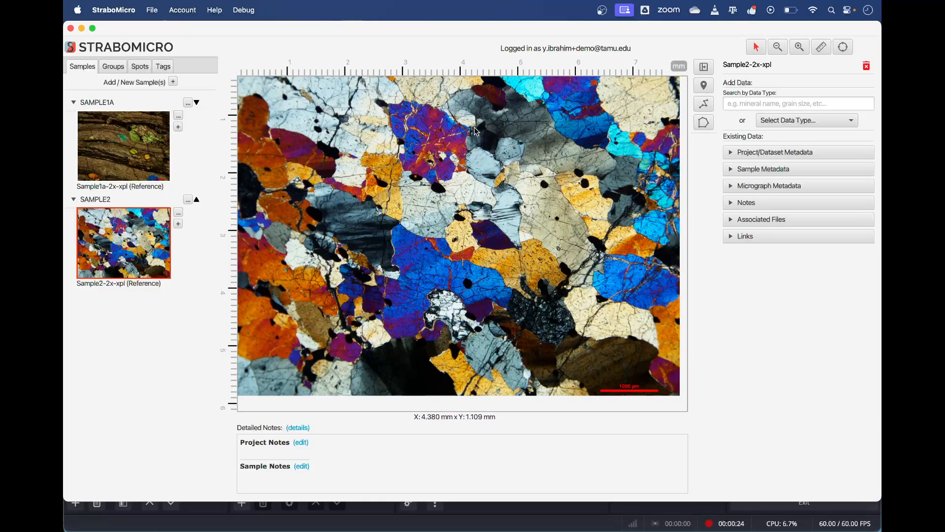
scroll(425, 272, left, 1)
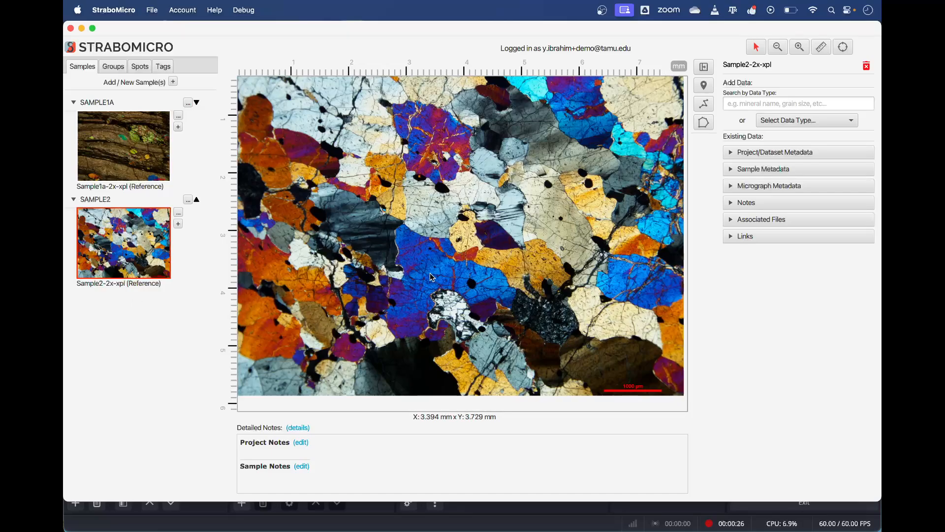
Add an associated micrograph to the Sample2-2x-xpl reference image, loading the file sample2-10x.tif from the Micrographs folder.
click(179, 224)
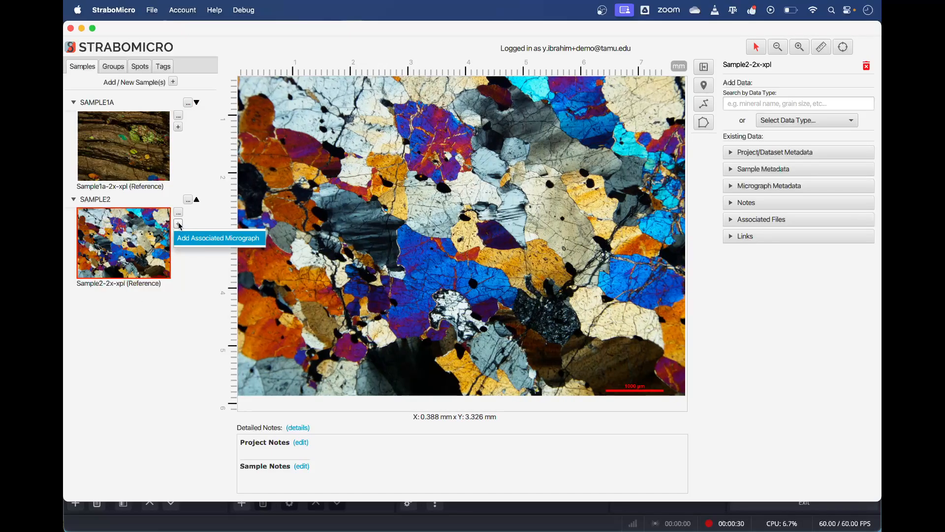
click(192, 239)
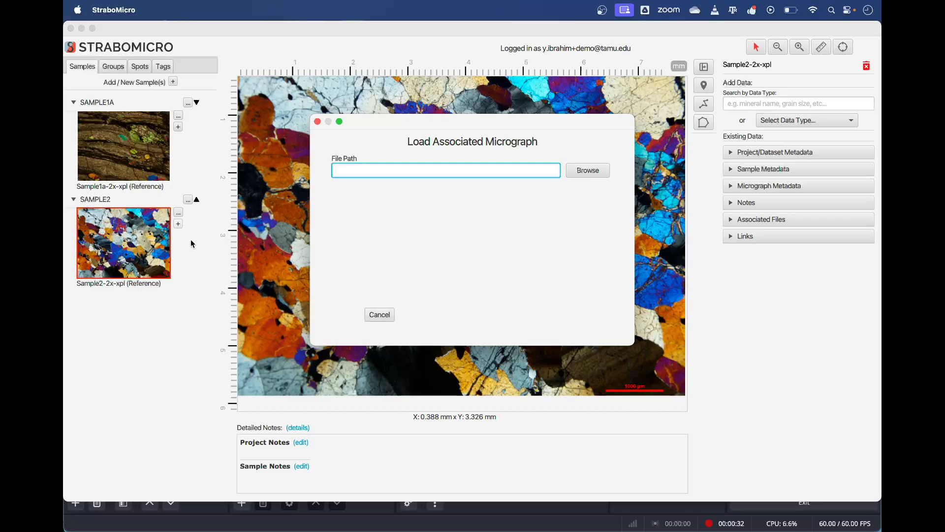
click(584, 173)
click(416, 199)
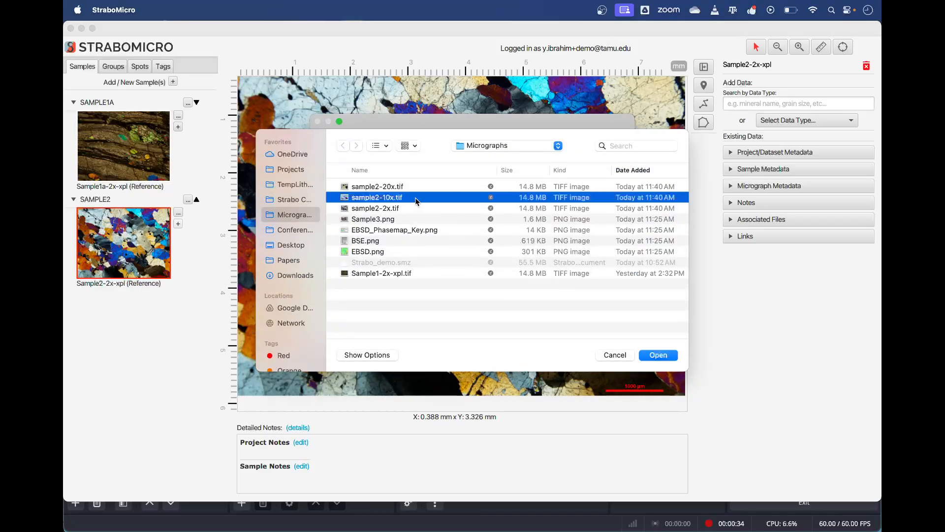
click(670, 357)
click(564, 315)
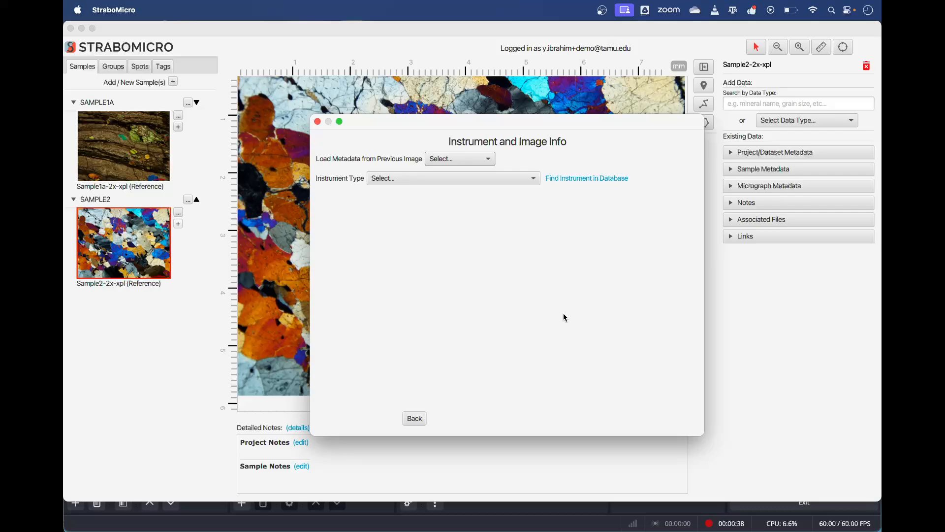
Load the instrument and image metadata from the previous image Sample2-2x-xpl and leave the instrument data fields blank.
click(470, 158)
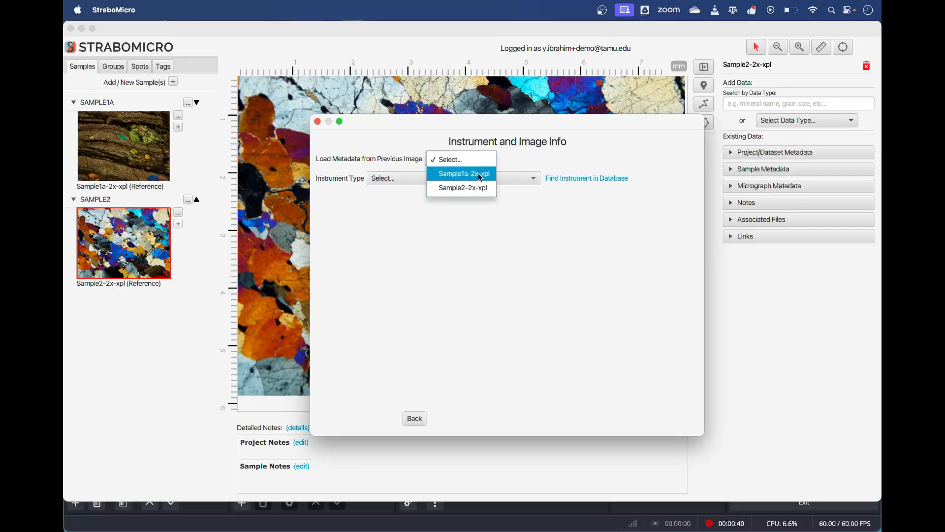
click(443, 158)
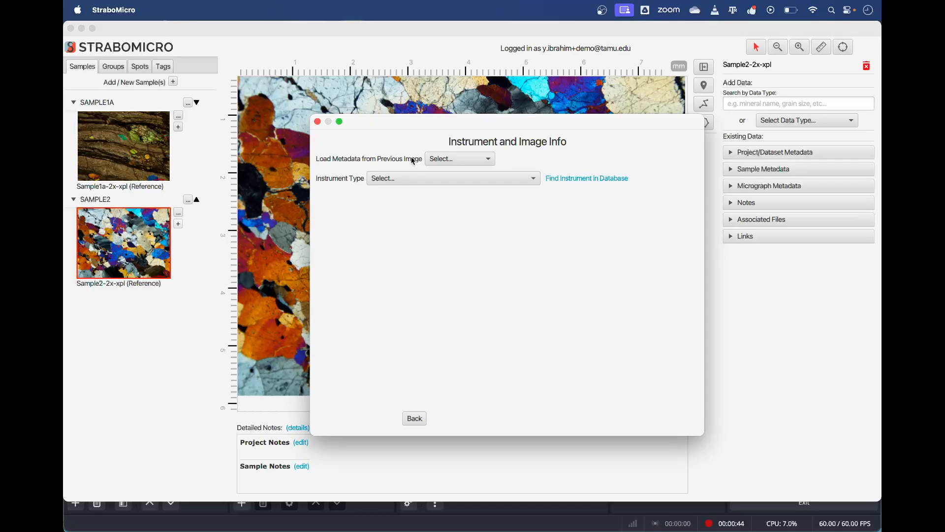
click(483, 159)
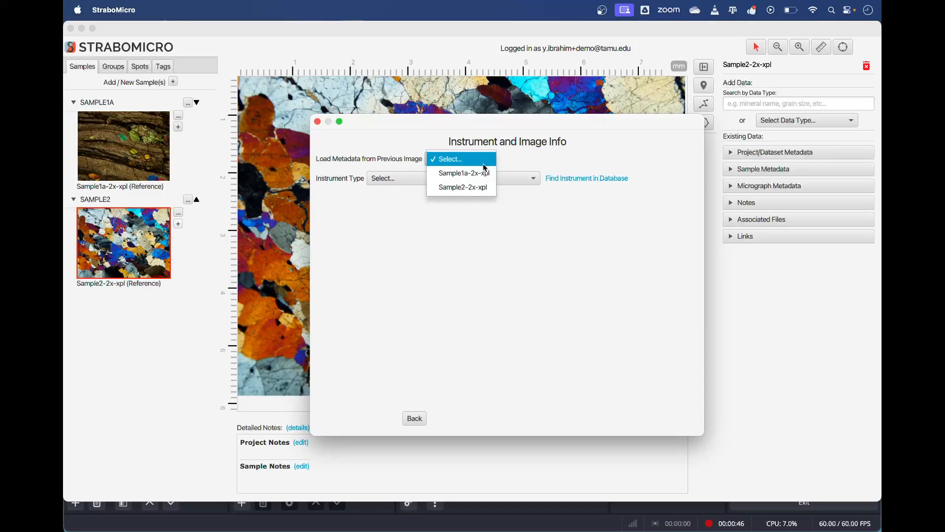
click(485, 190)
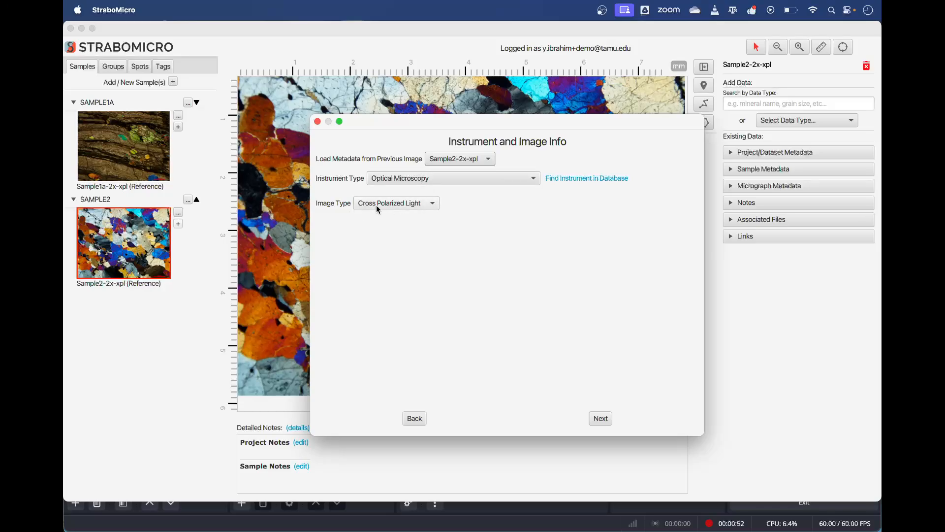
click(604, 417)
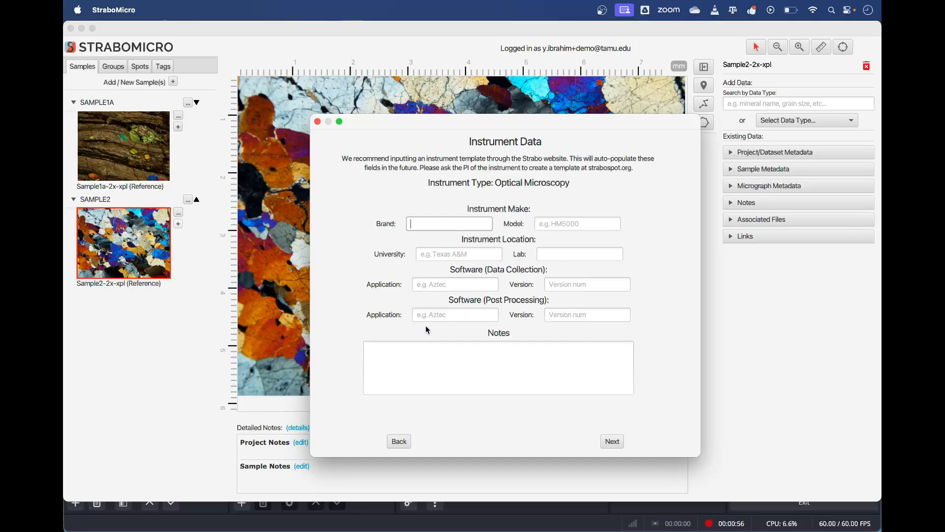
click(607, 442)
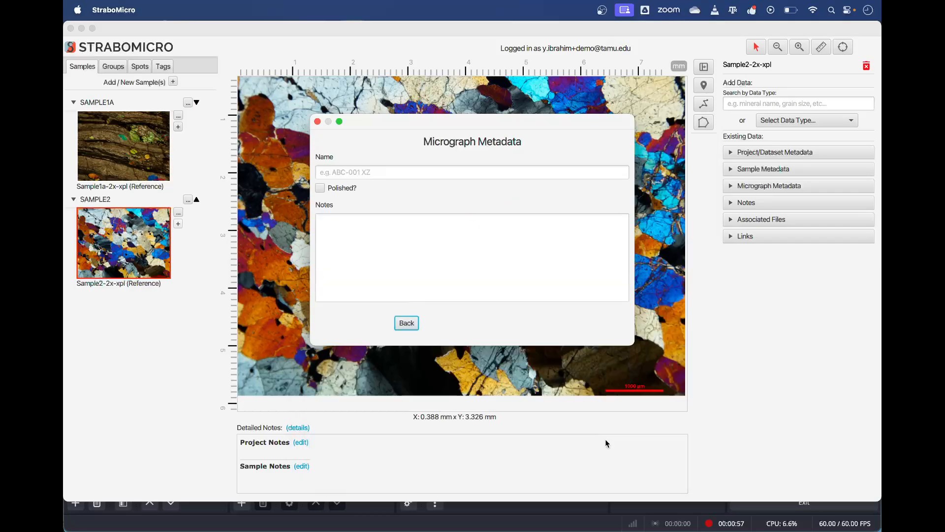
Name the new micrograph Sample2-10x-xpl, leaving its notes empty and the polished option off.
click(399, 171)
text(Sample)
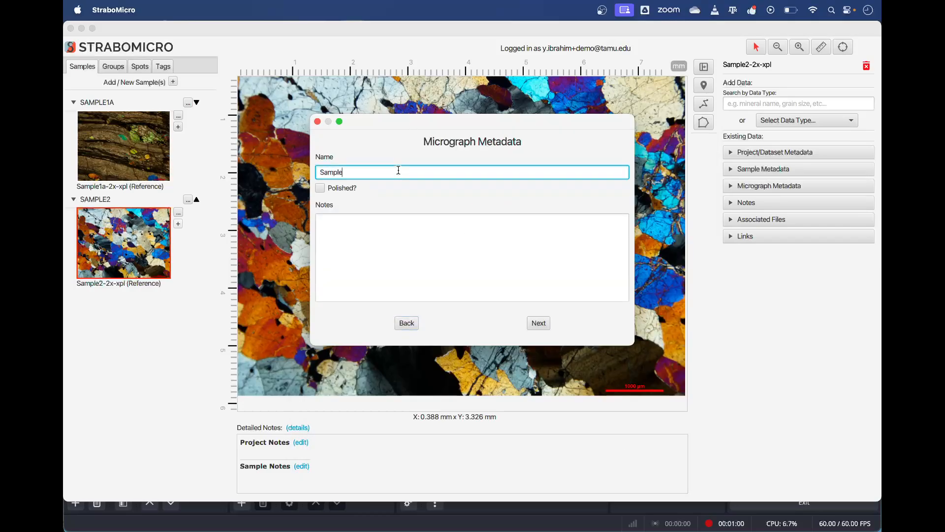
text(2-10x-xpl)
click(385, 263)
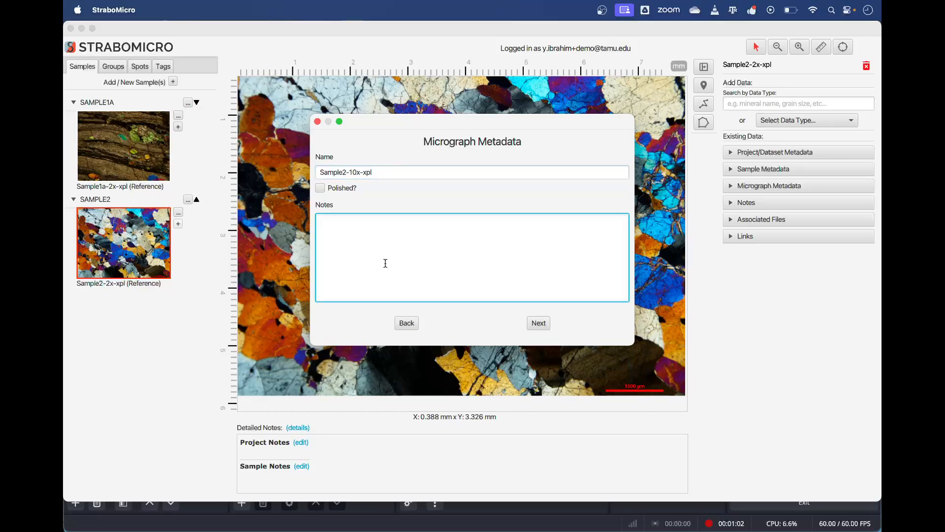
click(535, 326)
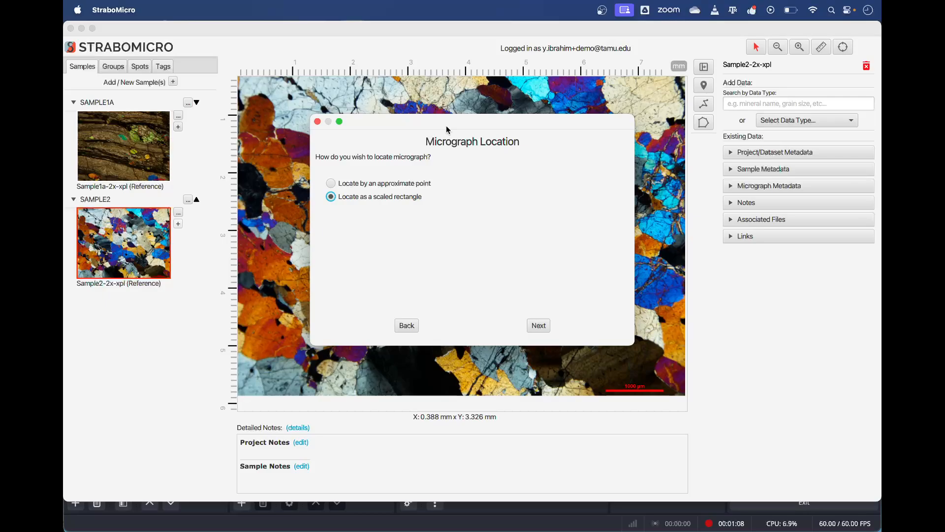
Choose to locate the micrograph as a scaled rectangle on the parent image.
drag(446, 127, 770, 175)
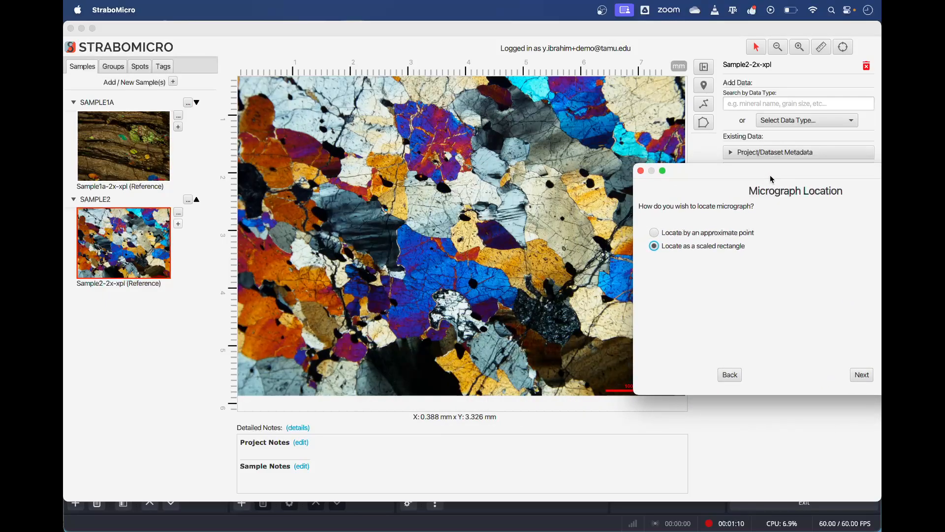
click(694, 235)
click(706, 248)
drag(707, 169, 379, 152)
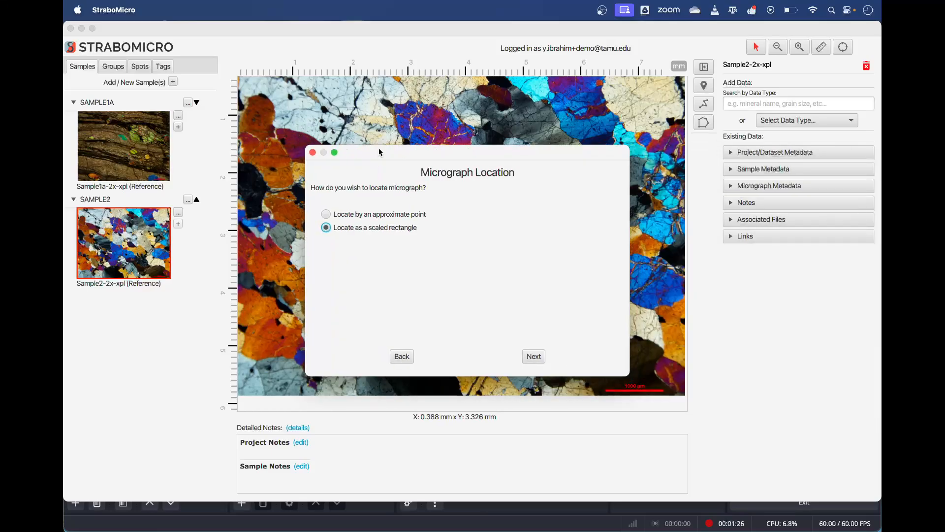
click(533, 356)
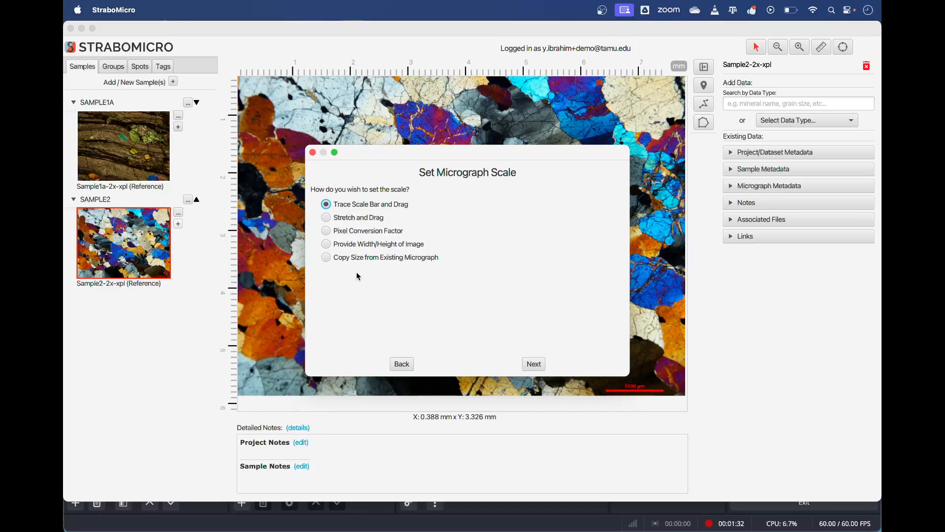
Choose Stretch and Drag as the method for setting the micrograph's scale.
click(374, 220)
click(375, 260)
click(371, 222)
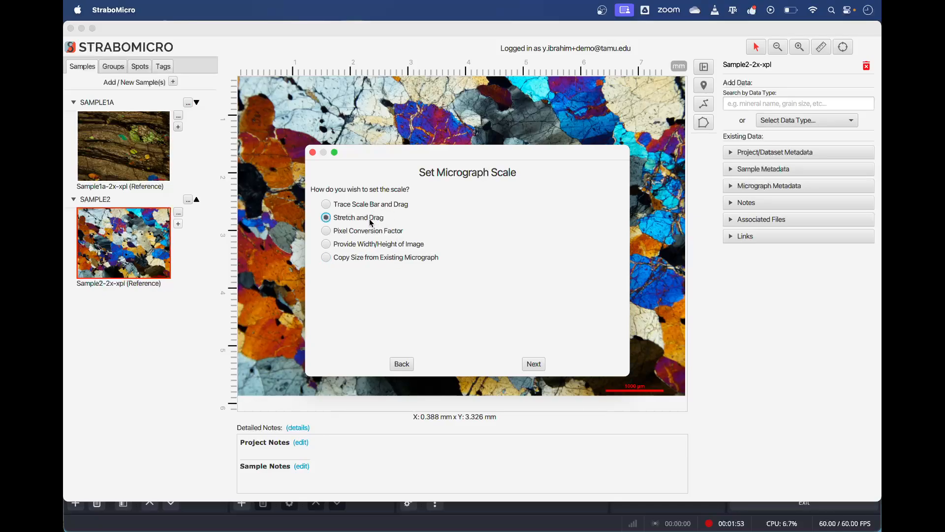
click(538, 364)
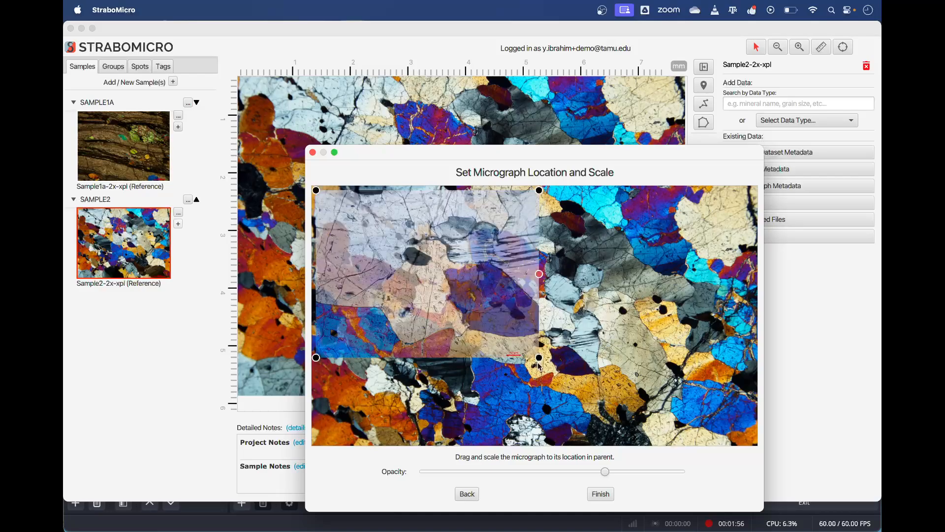
Make the 10x micrograph overlay fully opaque and shift it over the parent image.
drag(502, 303, 479, 295)
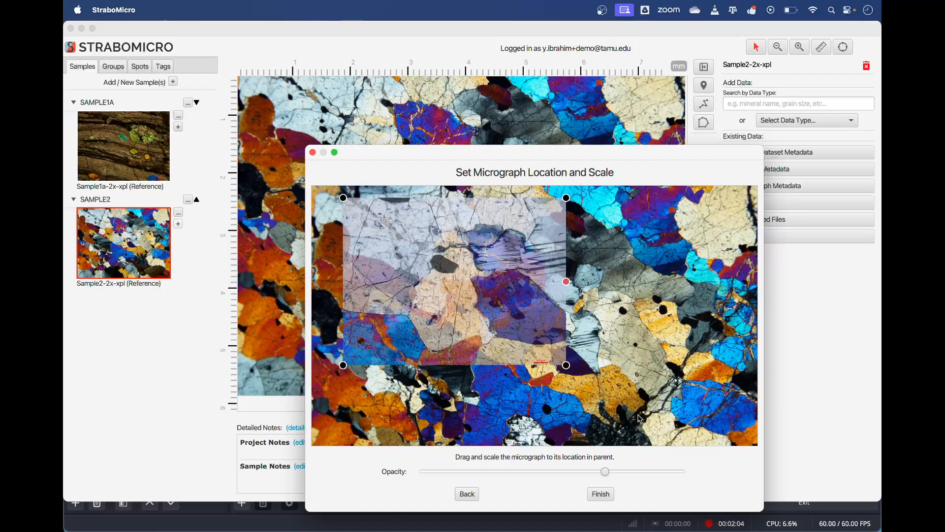
drag(605, 472, 764, 509)
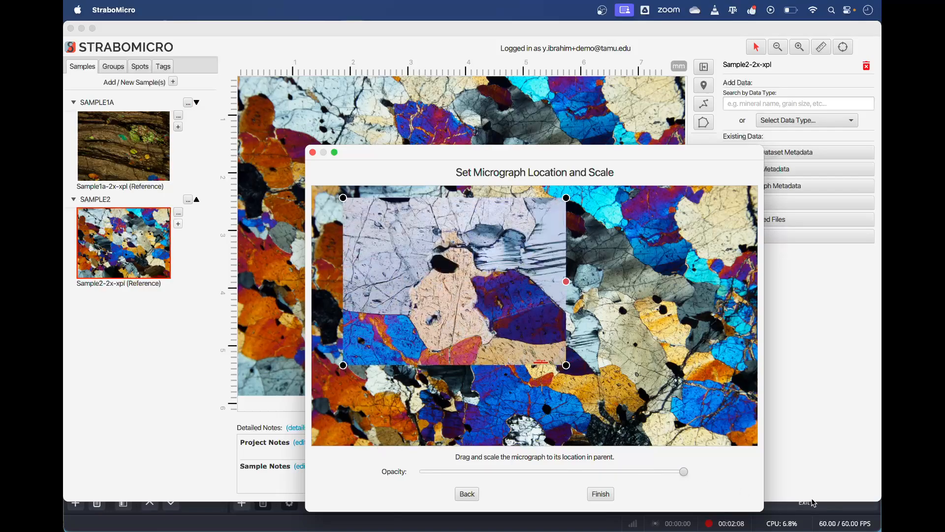
drag(684, 472, 711, 481)
drag(533, 334, 649, 369)
drag(586, 302, 487, 330)
Reposition and enlarge the Set Micrograph Location and Scale window to give the parent image more room.
drag(672, 151, 580, 76)
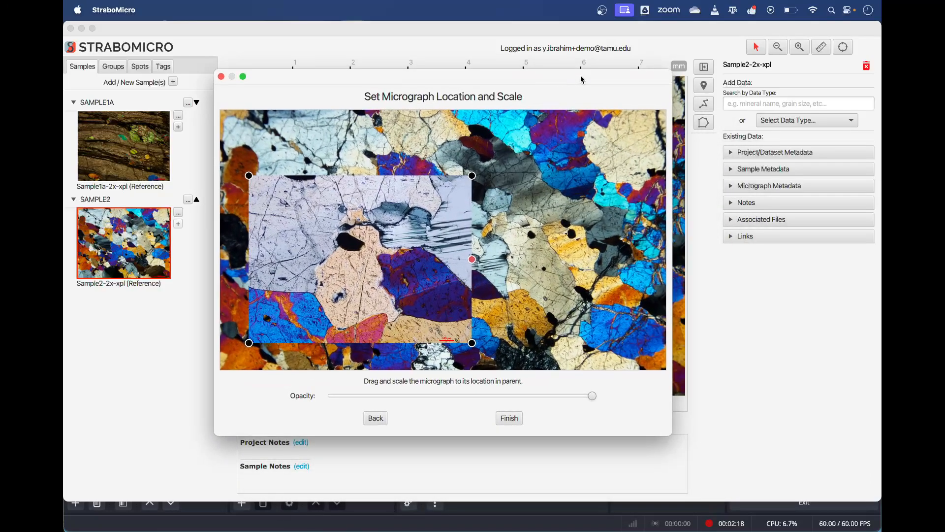
drag(671, 75, 829, 32)
scroll(580, 220, up, 5)
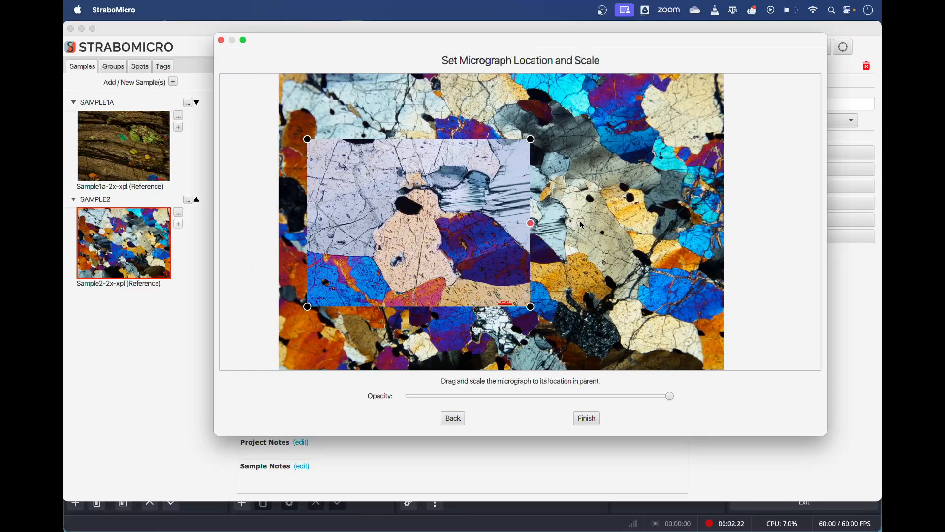
drag(324, 215, 284, 253)
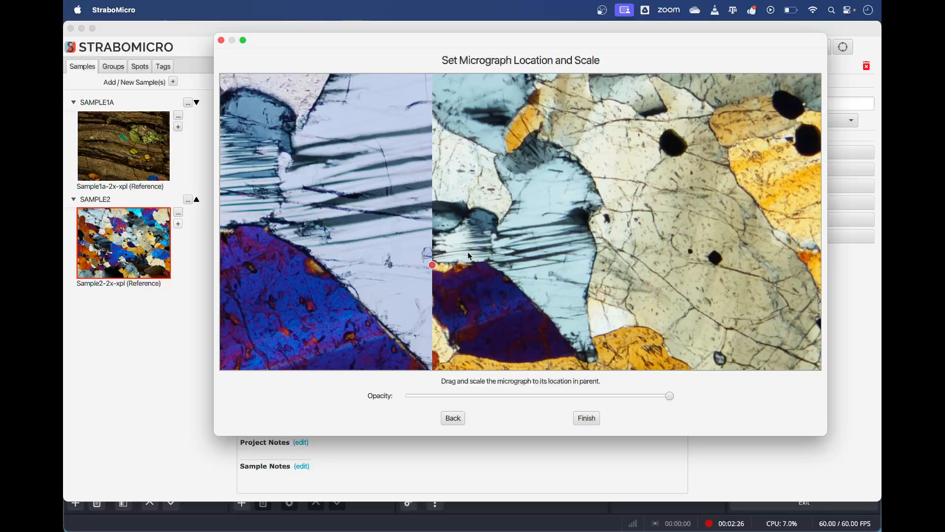
scroll(468, 256, down, 5)
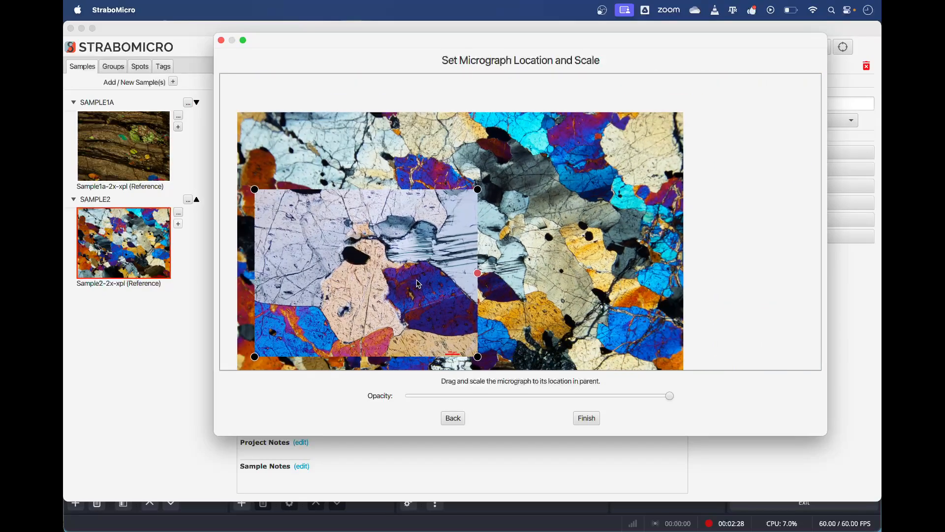
Shrink the 10x micrograph overlay to the parent's grain scale and move it over the matching purple and tan grains.
drag(439, 323, 442, 312)
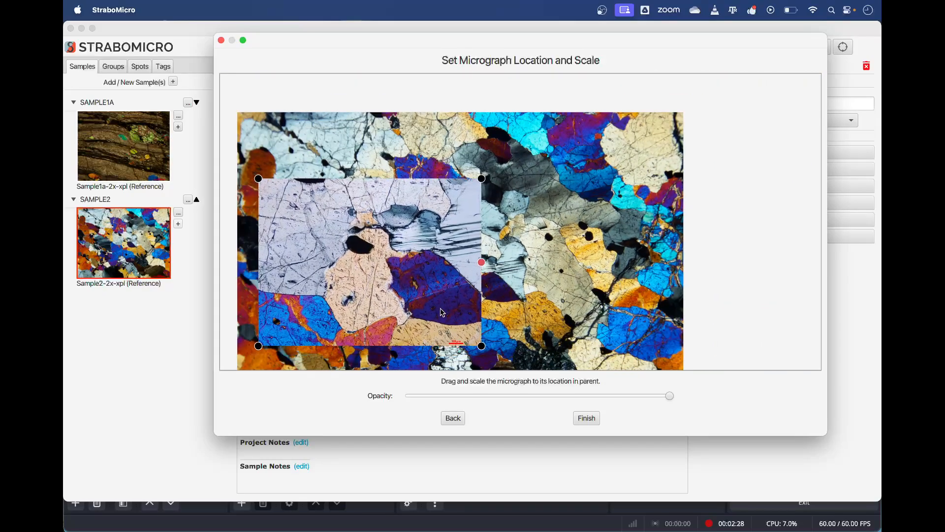
scroll(442, 315, down, 3)
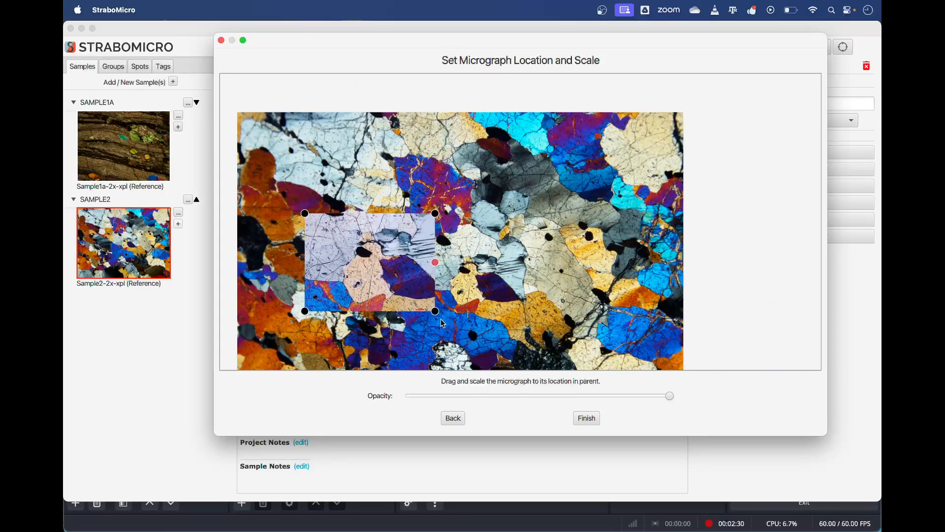
scroll(443, 322, down, 4)
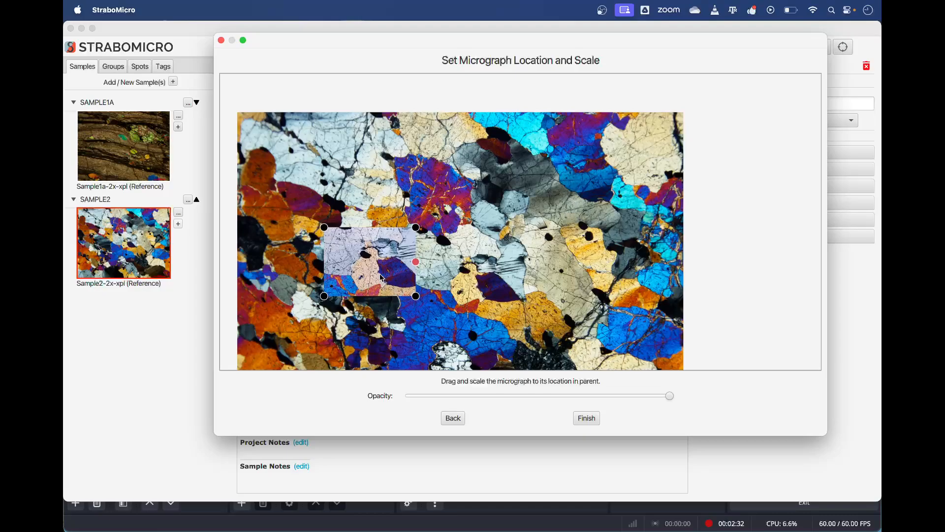
drag(382, 278, 491, 294)
Lower the overlay's opacity to slightly below half and fine-tune its position and size to match the parent's grain boundaries.
drag(677, 395, 539, 394)
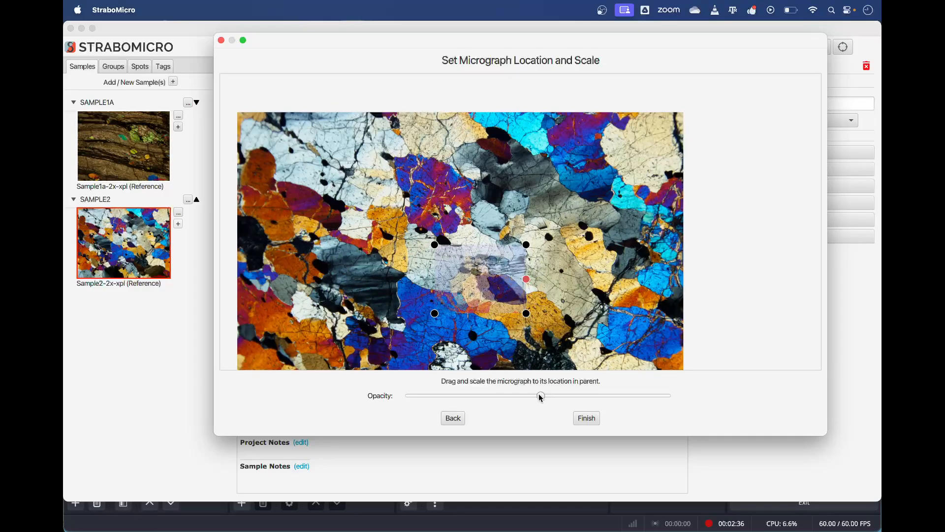
scroll(545, 293, up, 3)
mouse_move(452, 266)
mouse_down()
mouse_move(455, 257)
mouse_move(436, 267)
mouse_up()
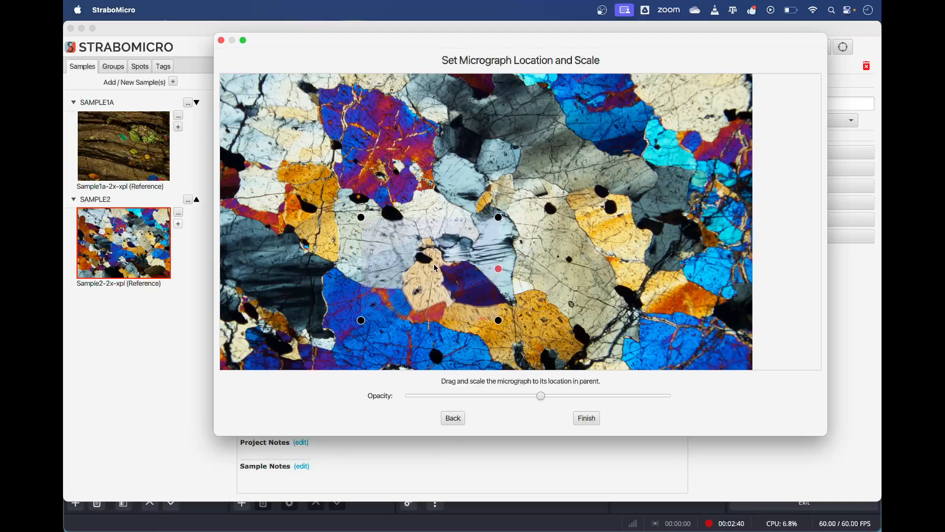
scroll(436, 268, up, 2)
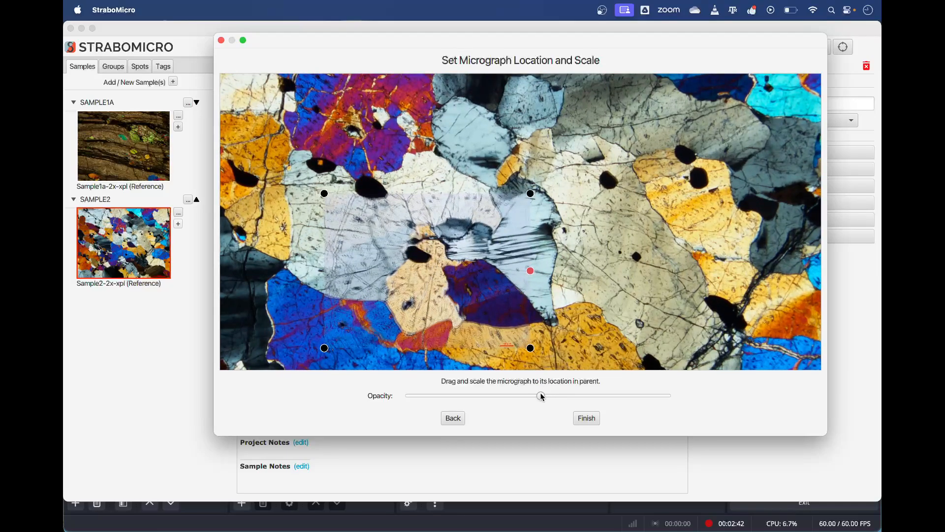
drag(554, 393, 512, 398)
drag(327, 196, 328, 197)
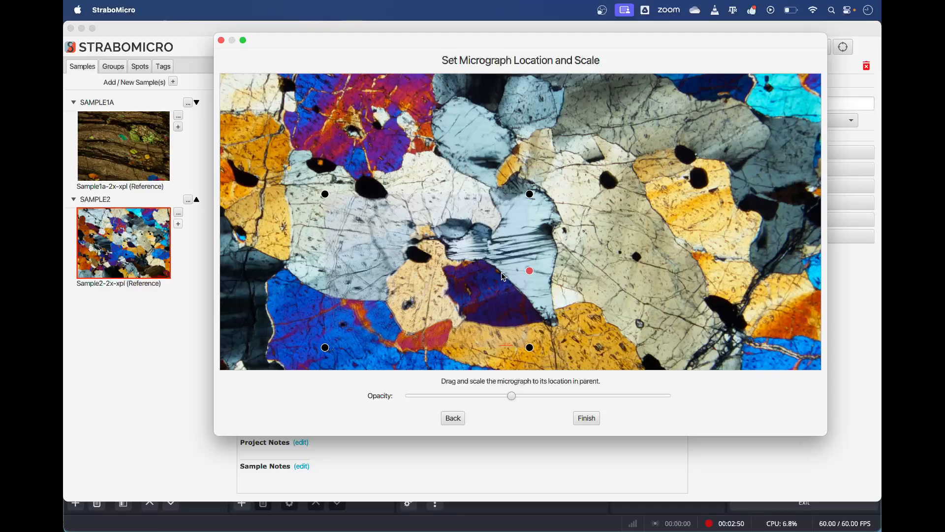
Restore the 10x overlay to full opacity and finish placing it on the parent micrograph.
drag(512, 395, 740, 381)
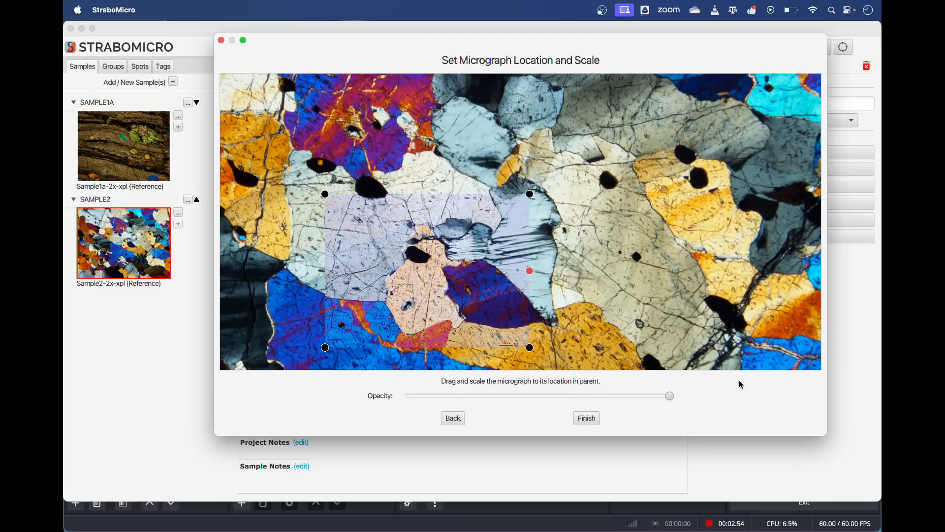
click(594, 420)
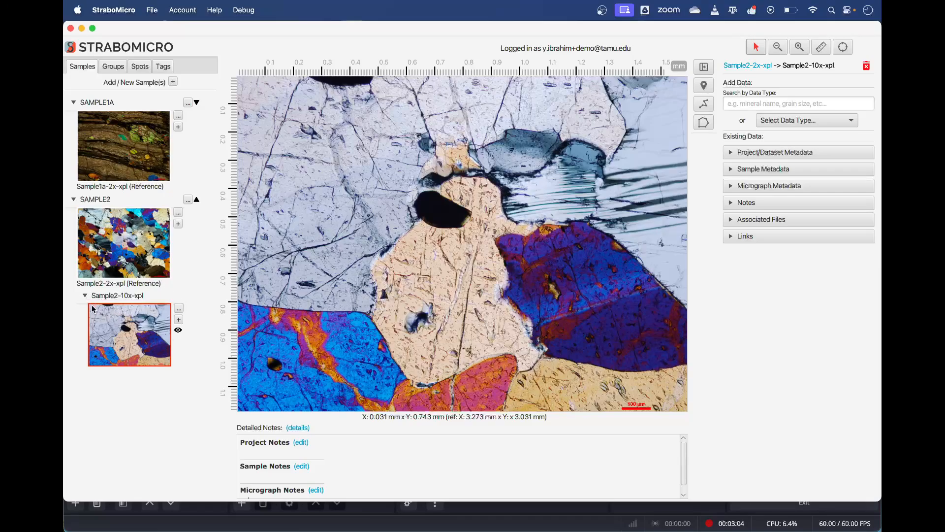
Examine the placed 10x overlay on the Sample2-2x-xpl reference micrograph, both close up and across the whole image.
click(110, 242)
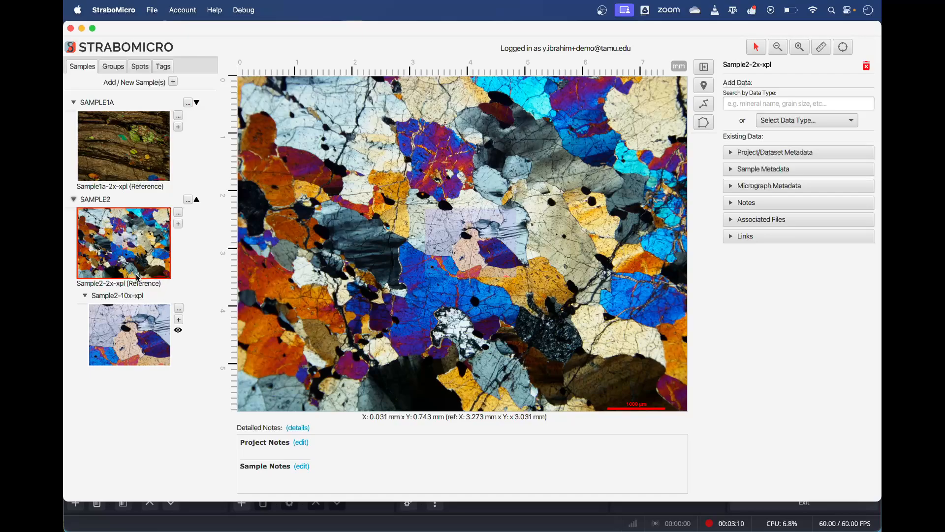
click(118, 263)
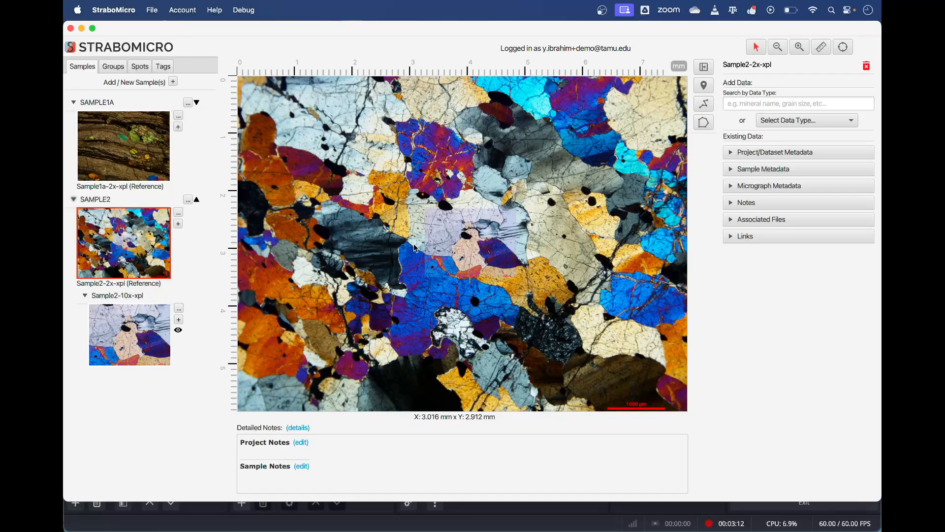
scroll(489, 234, up, 5)
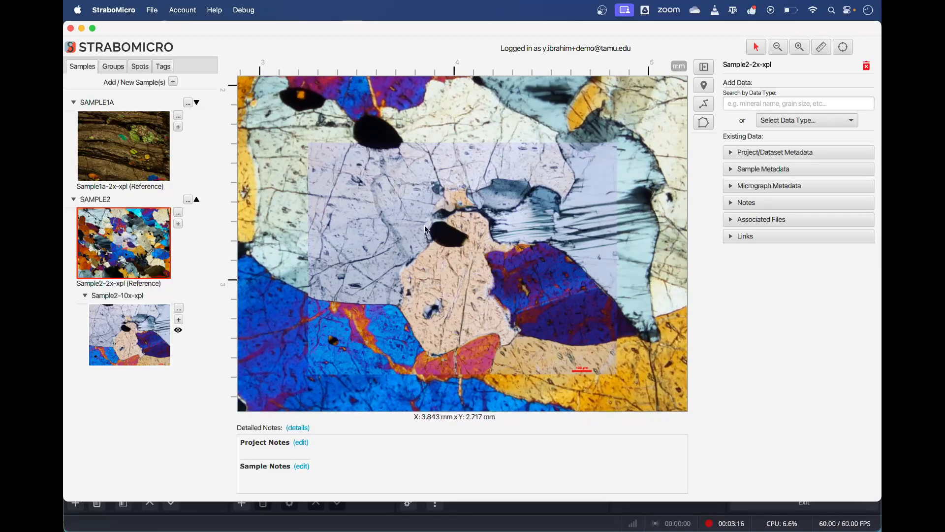
scroll(424, 275, left, 5)
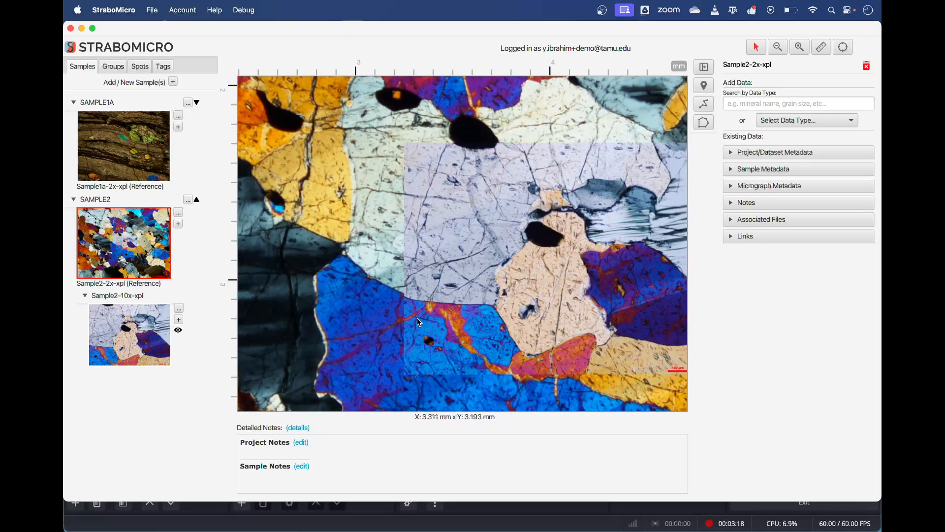
scroll(417, 322, down, 7)
scroll(462, 276, up, 2)
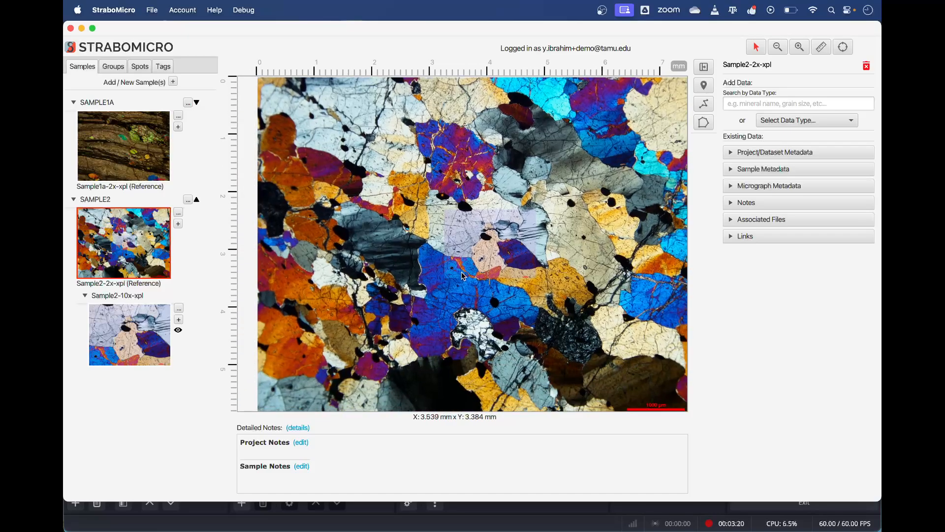
click(179, 332)
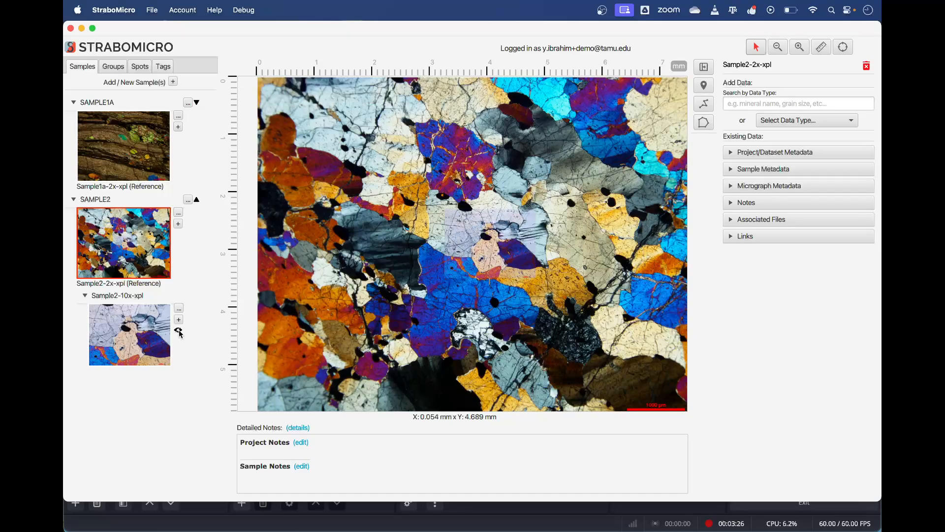
Open Sample2-10x-xpl and load sample2-20x.tif as its associated micrograph.
click(153, 336)
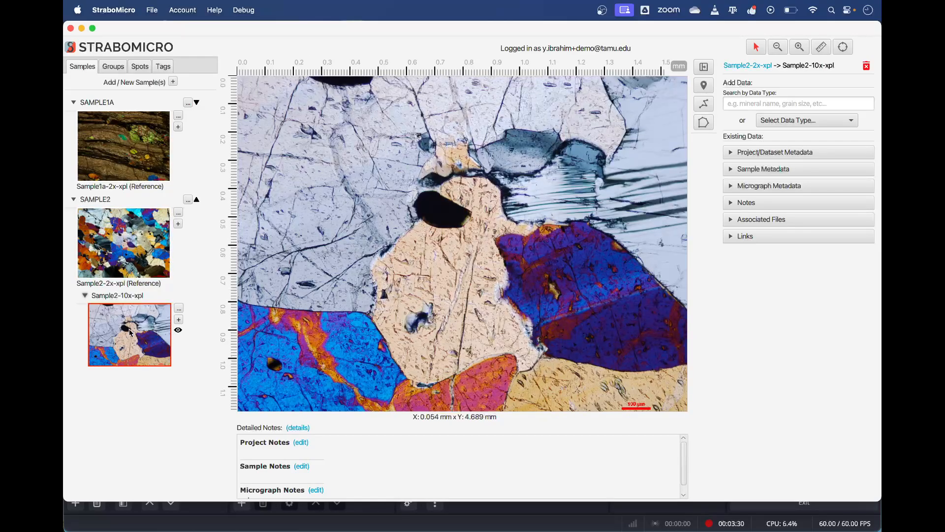
scroll(521, 302, down, 5)
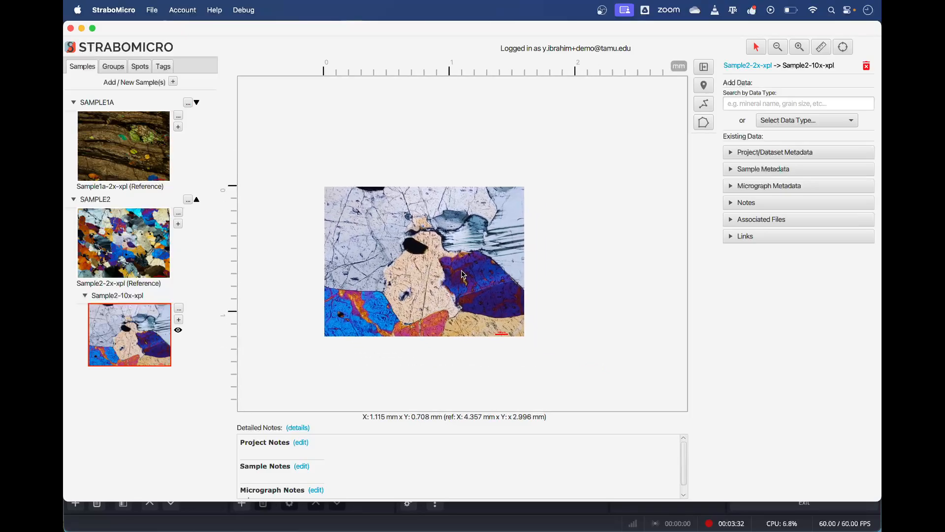
drag(517, 300, 511, 294)
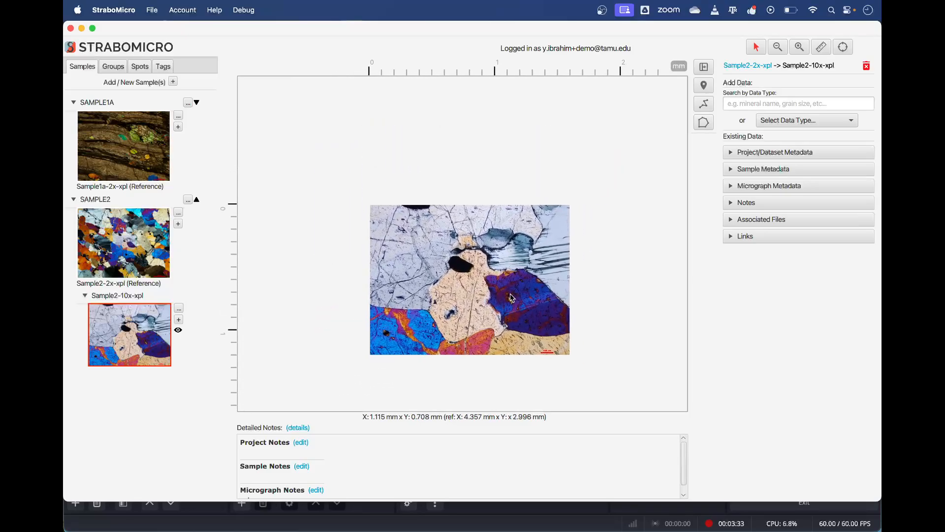
click(181, 321)
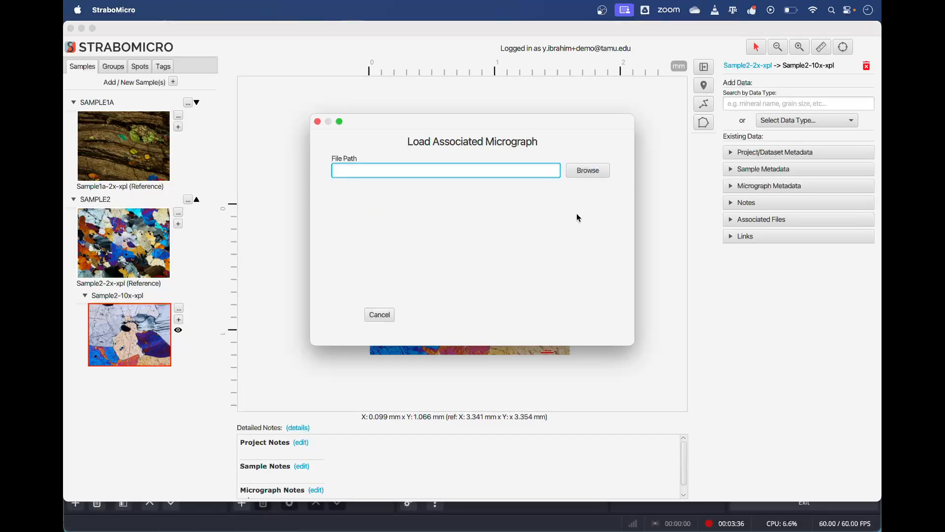
click(593, 171)
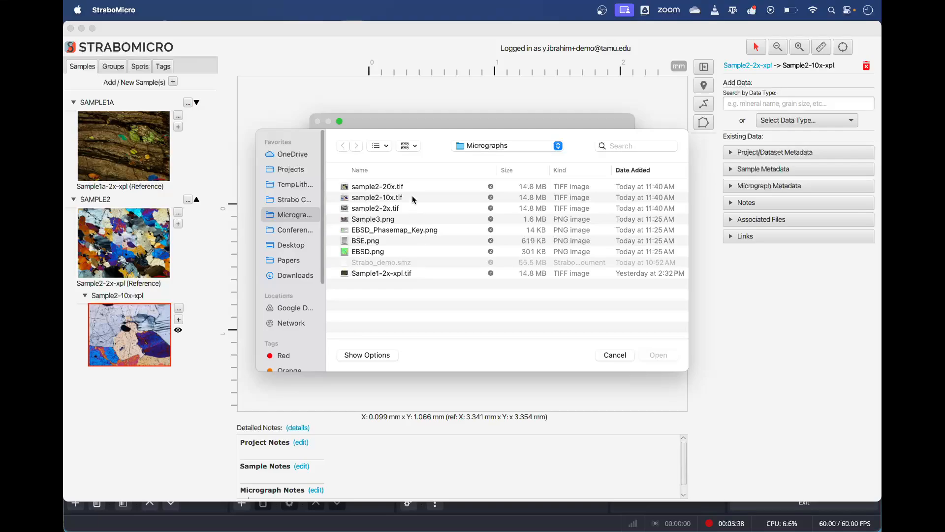
double_click(413, 187)
click(574, 317)
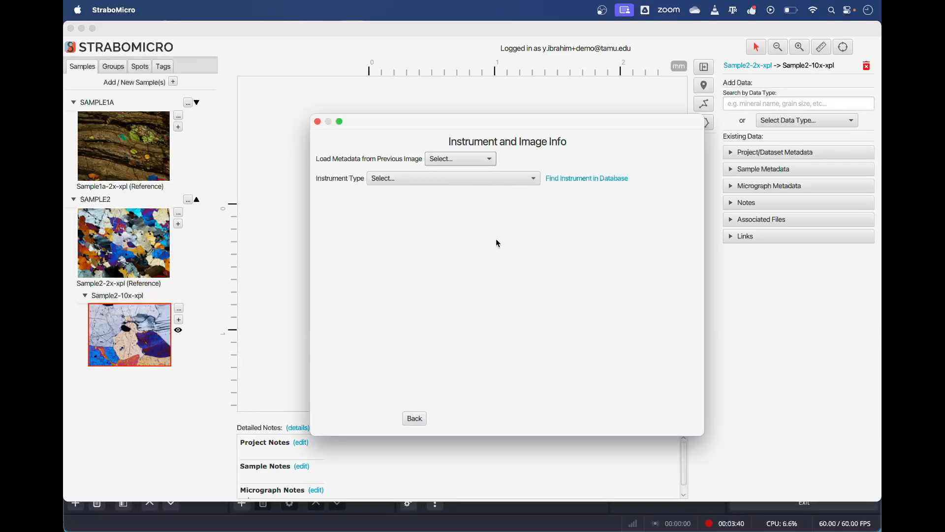
Load the instrument and image metadata from Sample2-10x-xpl and leave the instrument data fields blank.
click(461, 159)
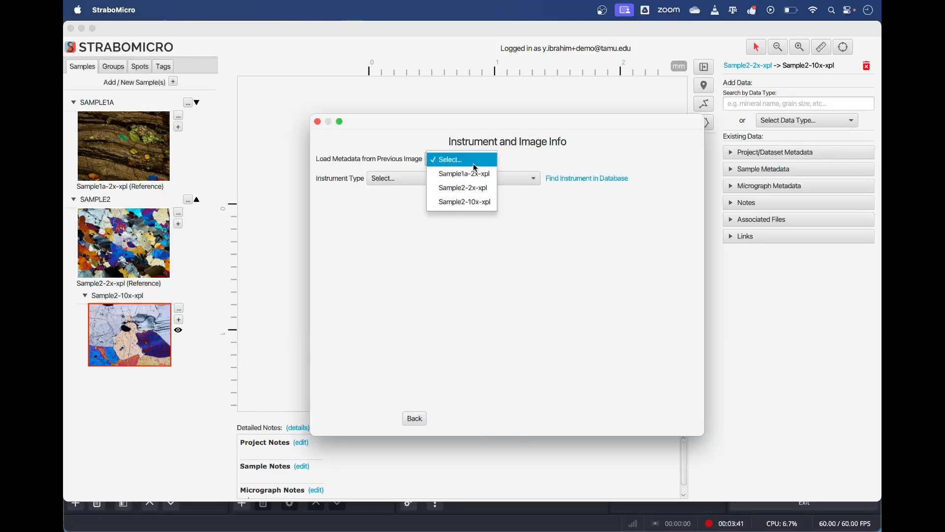
click(482, 206)
click(601, 418)
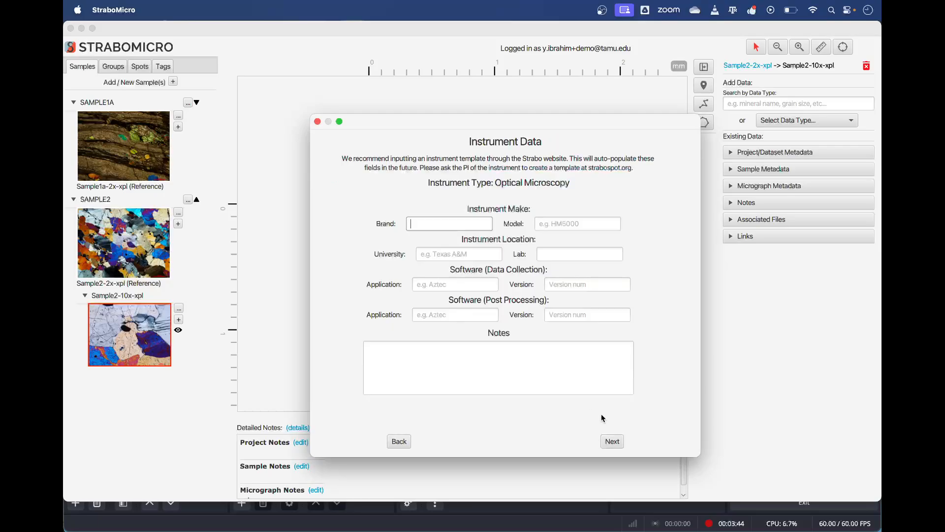
click(610, 441)
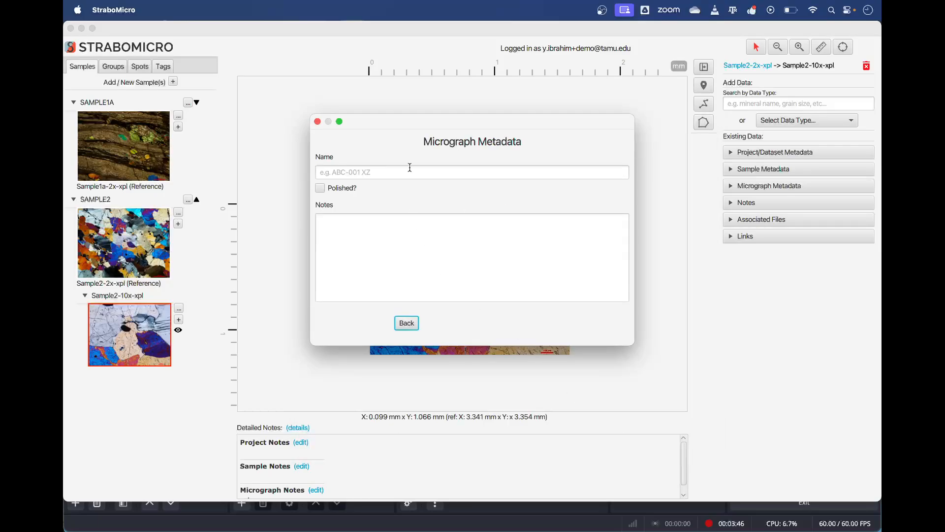
Name the new micrograph Sample2-20x-xpl and choose to locate it as a scaled rectangle.
click(431, 173)
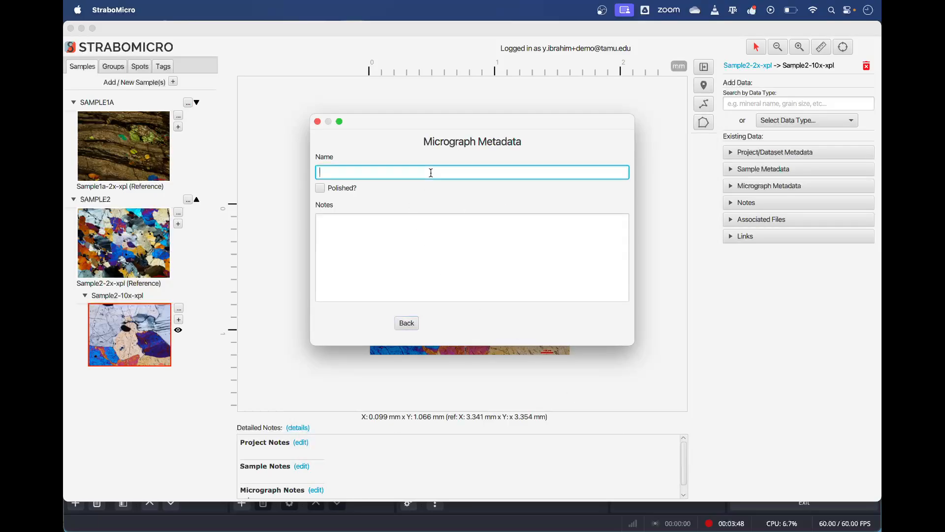
text(Sample2-20x-xpl)
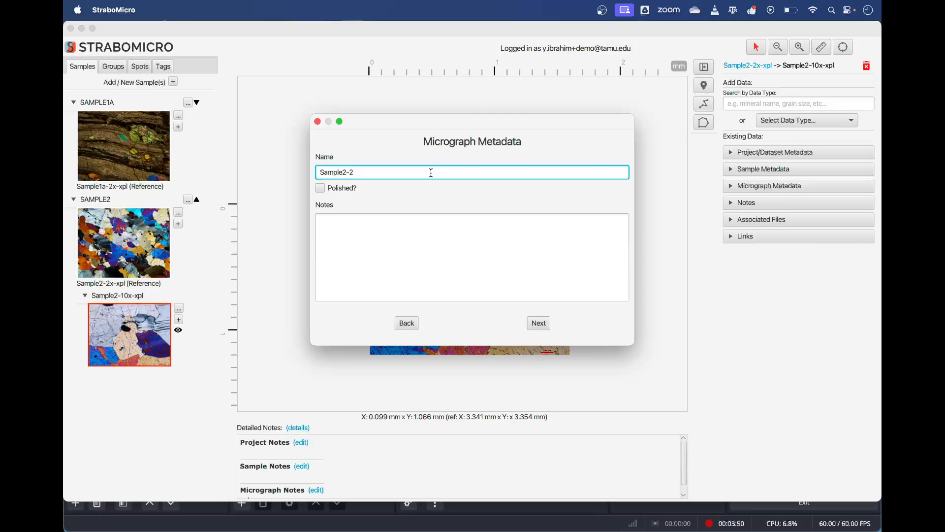
click(541, 323)
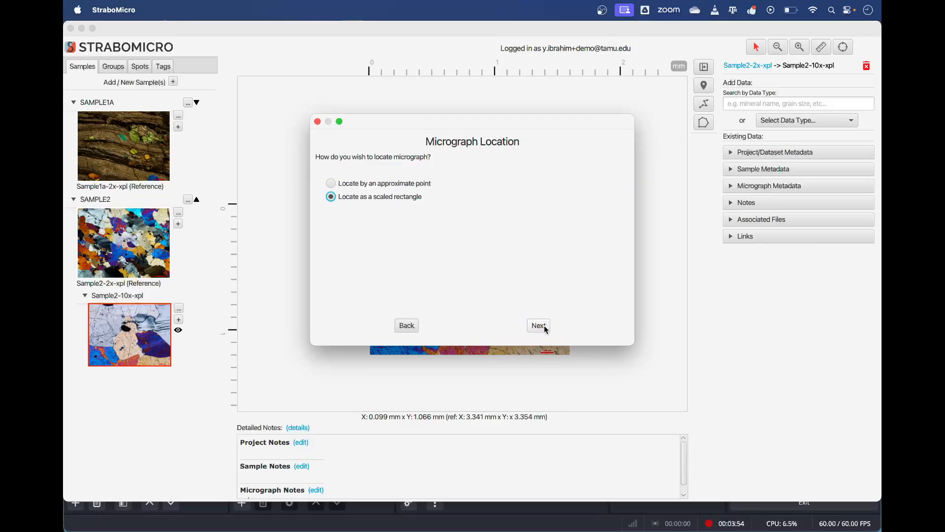
click(539, 326)
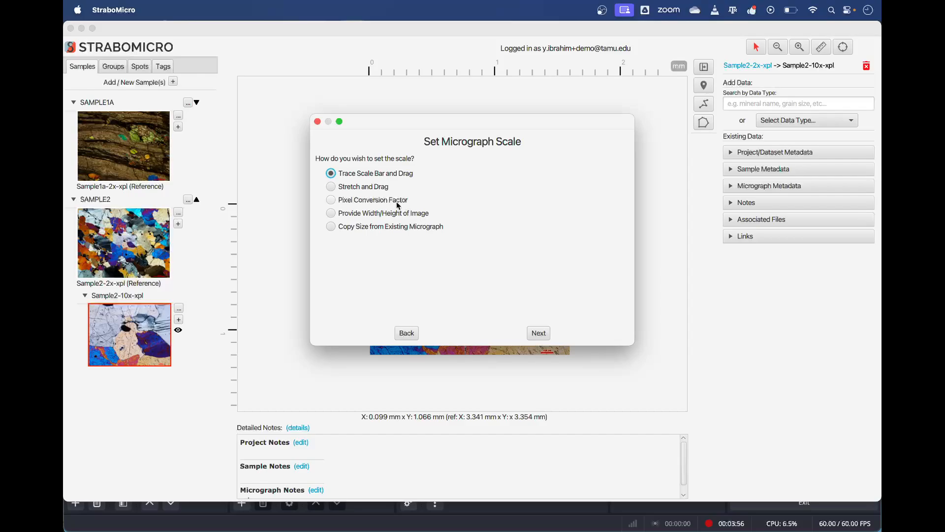
Choose Trace Scale Bar and Drag as the method for setting the micrograph's scale.
click(383, 188)
click(397, 177)
click(538, 334)
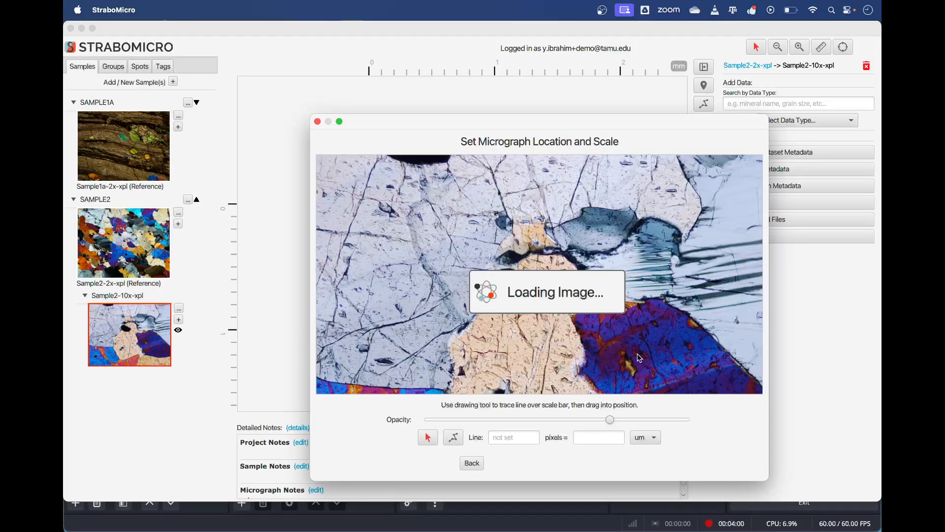
Trace a line along the red scale bar on the 20x overlay and set its length to 100 um.
scroll(493, 292, up, 3)
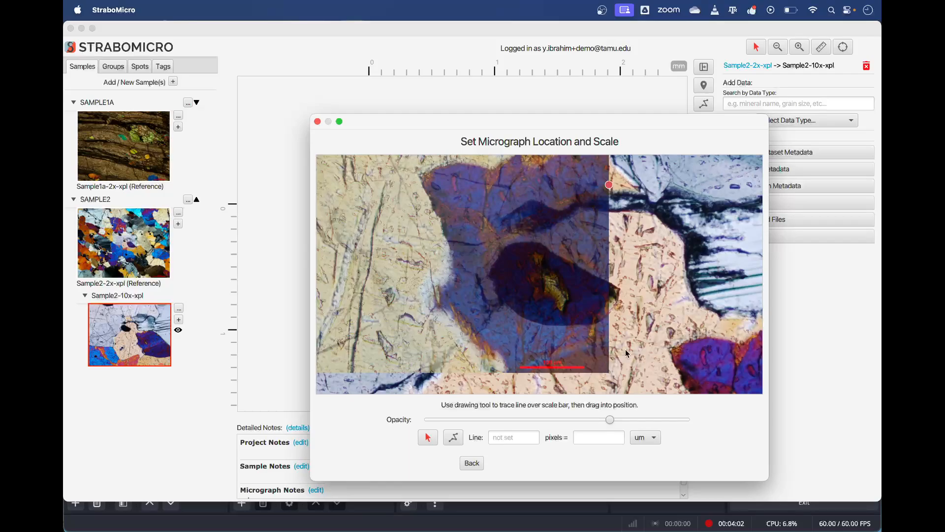
scroll(627, 354, up, 5)
click(455, 438)
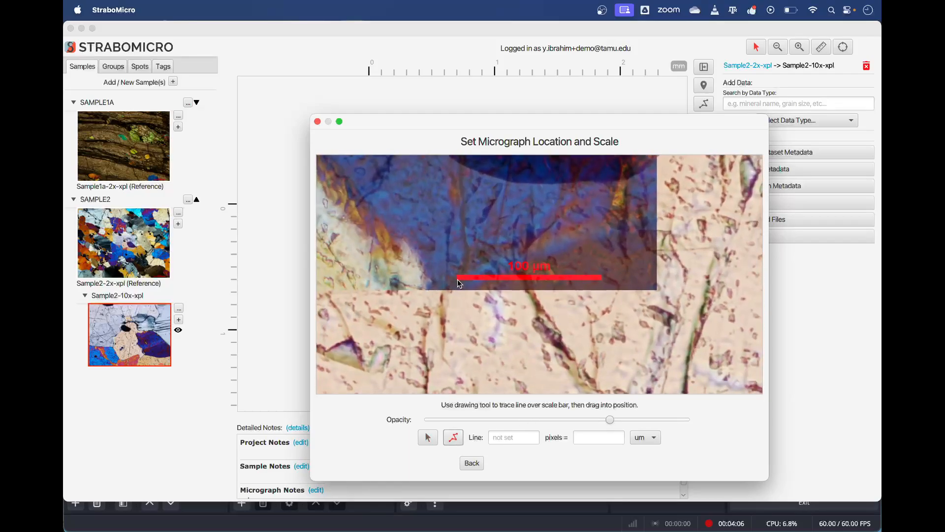
scroll(457, 284, up, 3)
scroll(457, 283, down, 4)
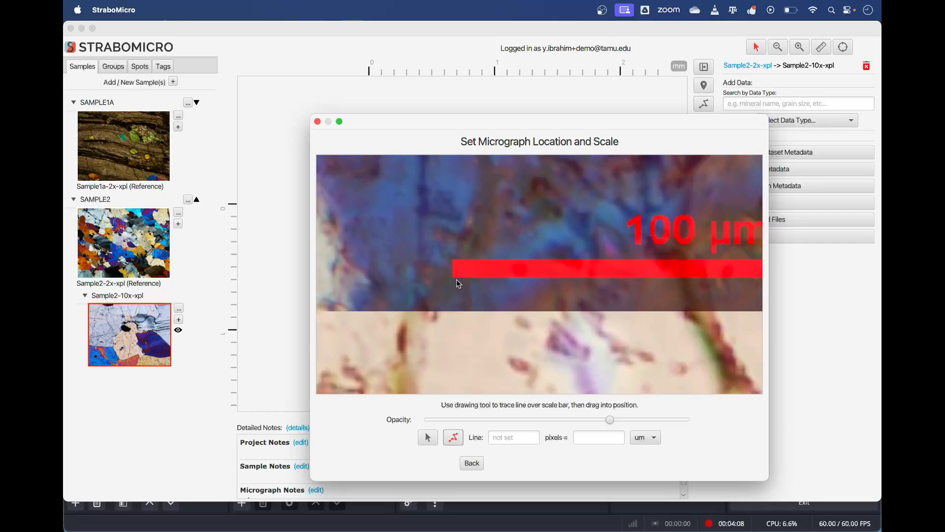
click(428, 437)
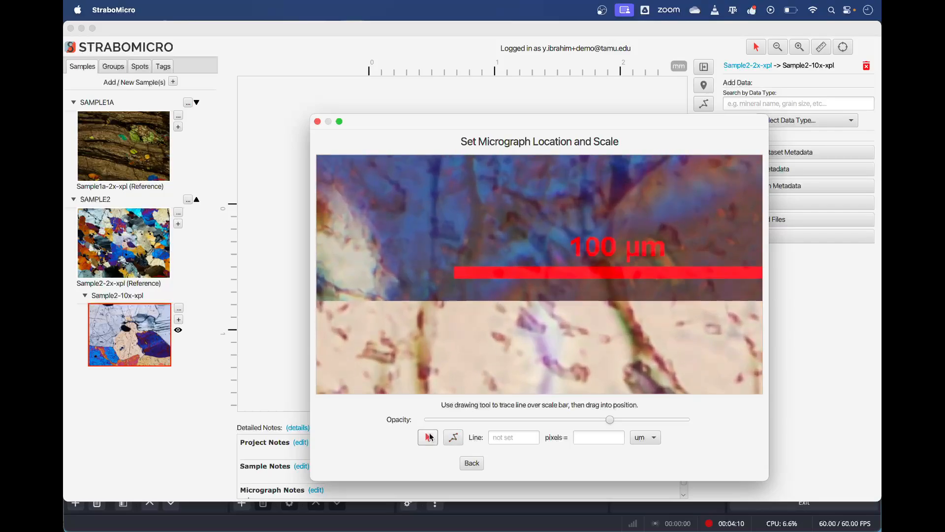
drag(564, 329, 502, 329)
click(453, 437)
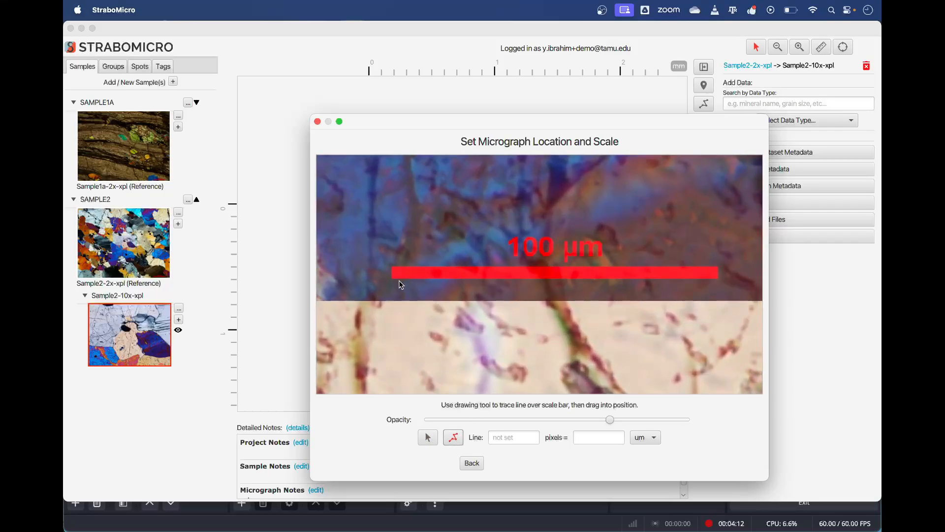
drag(392, 279, 717, 278)
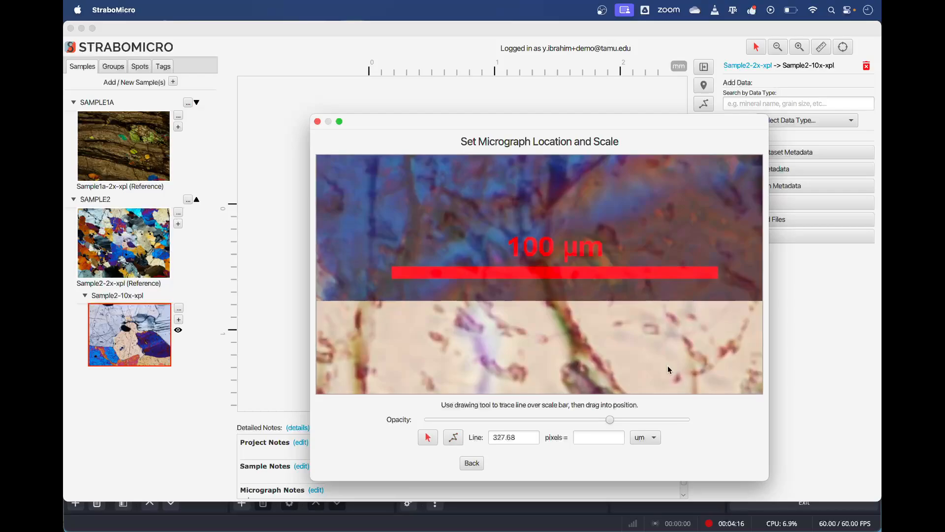
click(613, 438)
text(100)
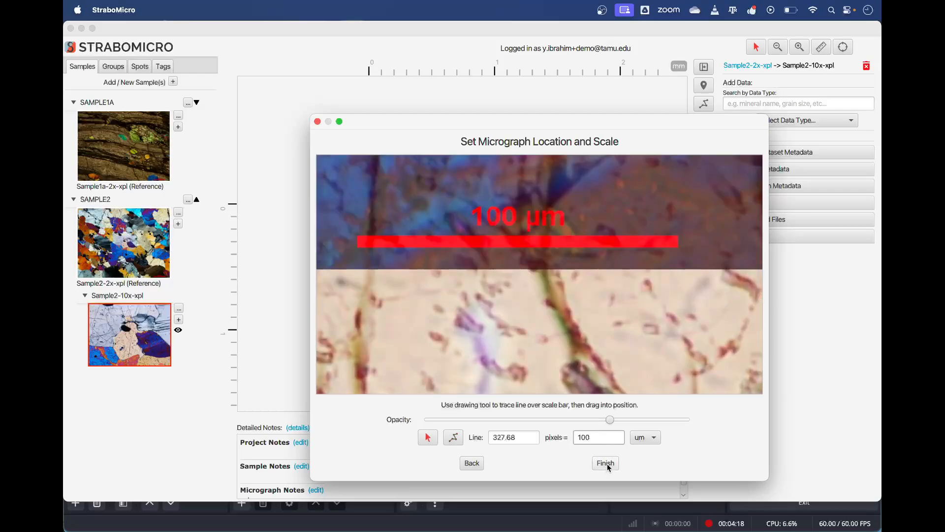
click(611, 466)
Move the 20x overlay onto the matching black and tan grains, lower its opacity to about a third, fine-tune its position and finish the placement.
scroll(619, 314, down, 5)
scroll(619, 314, down, 5)
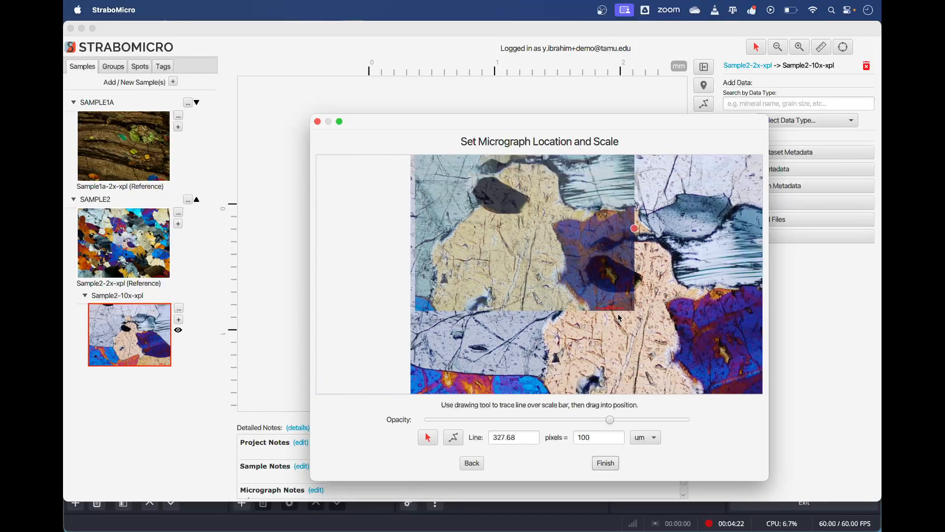
drag(575, 252, 690, 336)
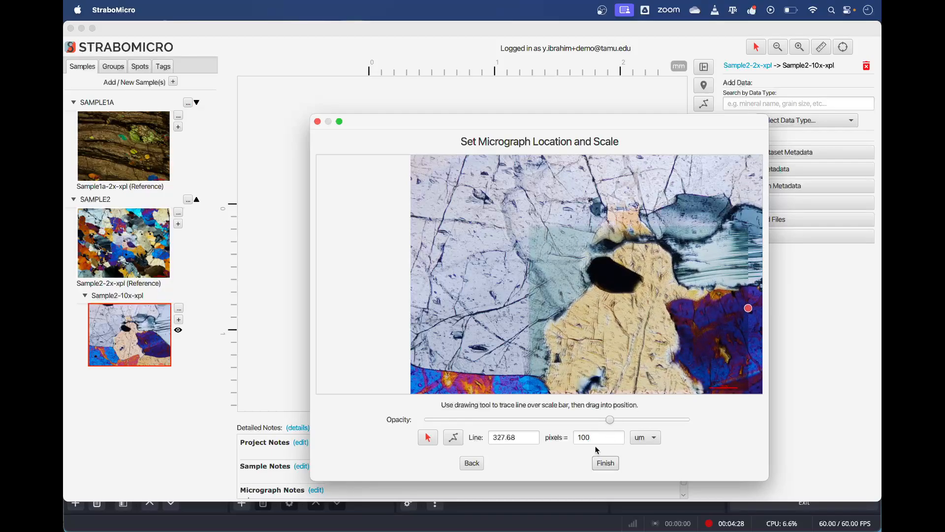
drag(610, 420, 519, 441)
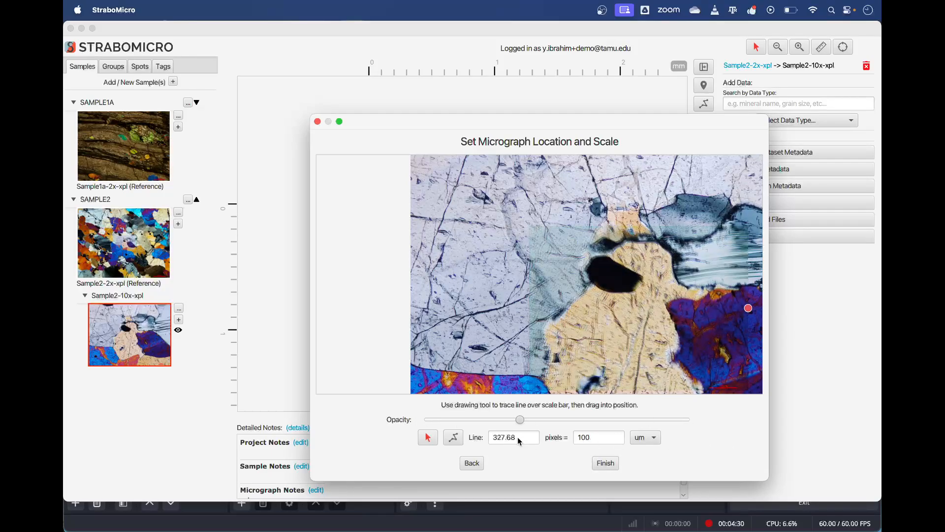
drag(717, 356, 717, 355)
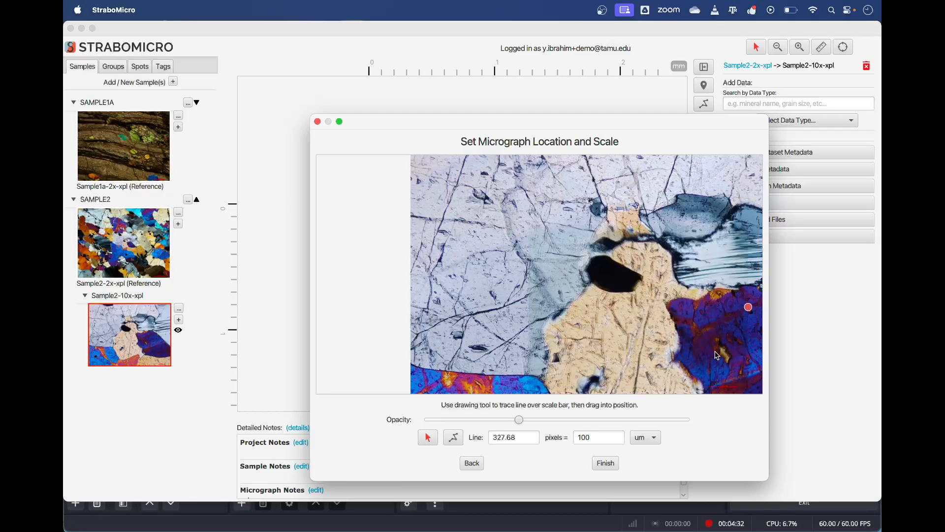
click(606, 466)
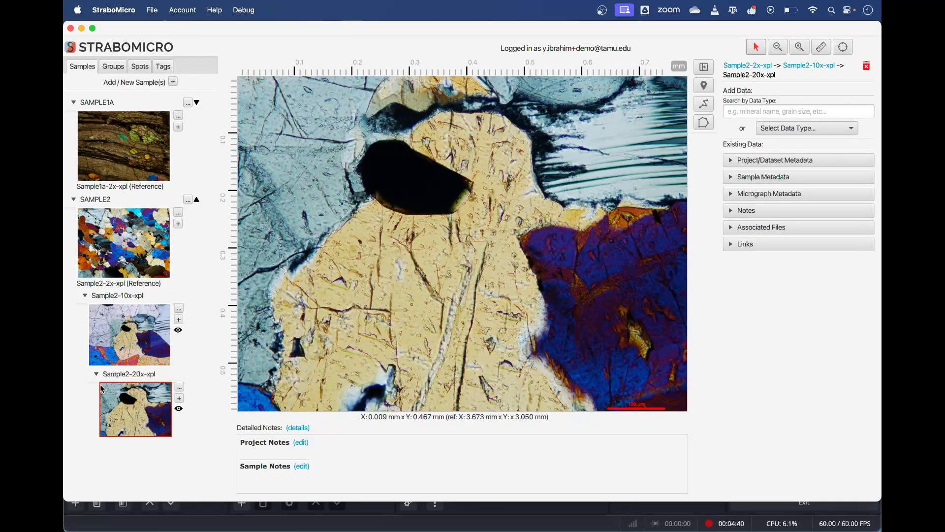
Examine how Sample2's 10x micrograph sits on the 2x reference and the 20x micrograph on the 10x, viewing each level in turn.
click(152, 267)
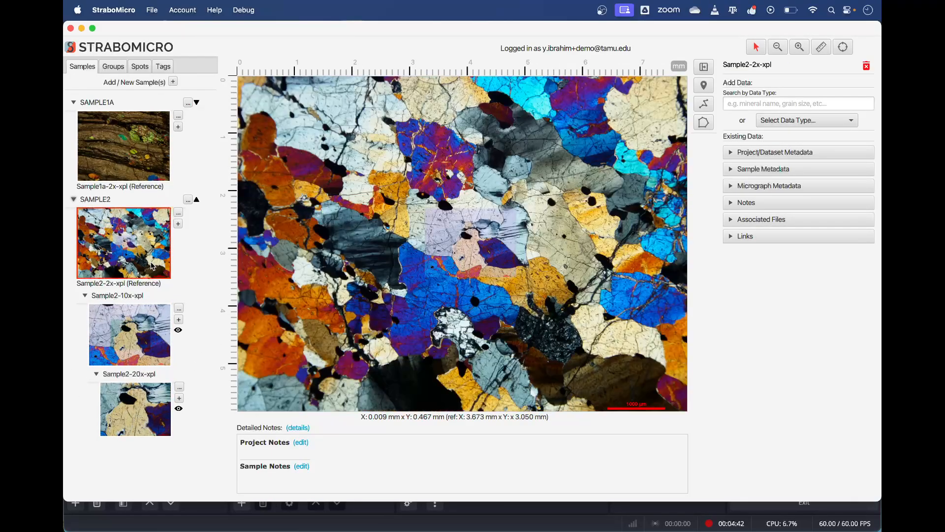
click(148, 317)
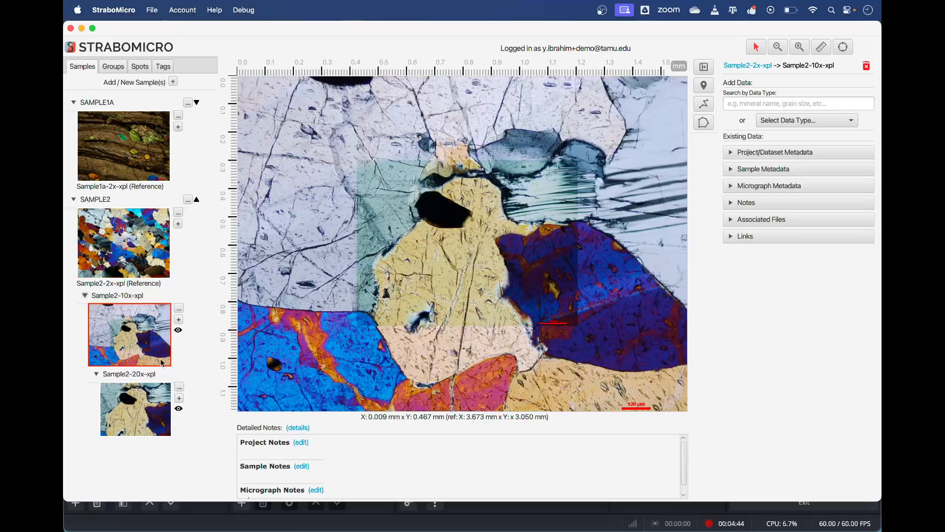
click(167, 405)
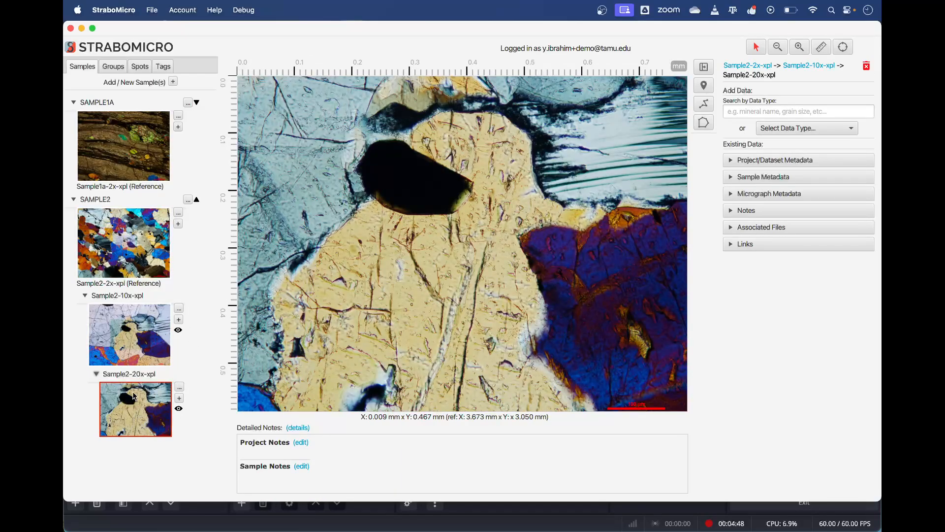
click(146, 260)
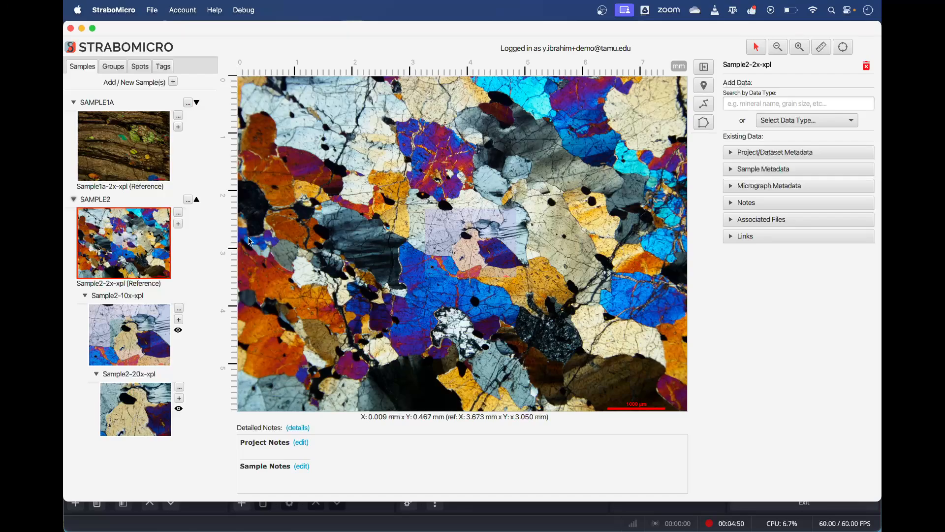
scroll(412, 154, up, 6)
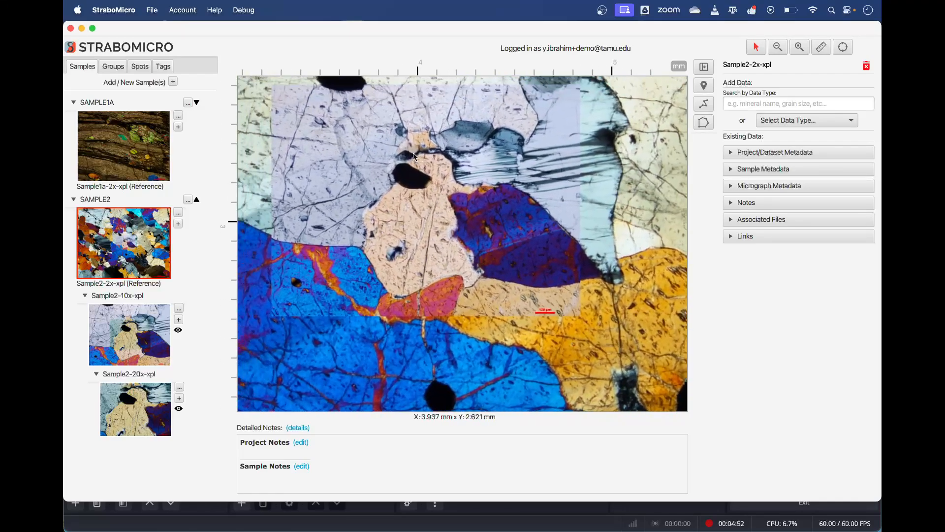
drag(414, 153, 440, 187)
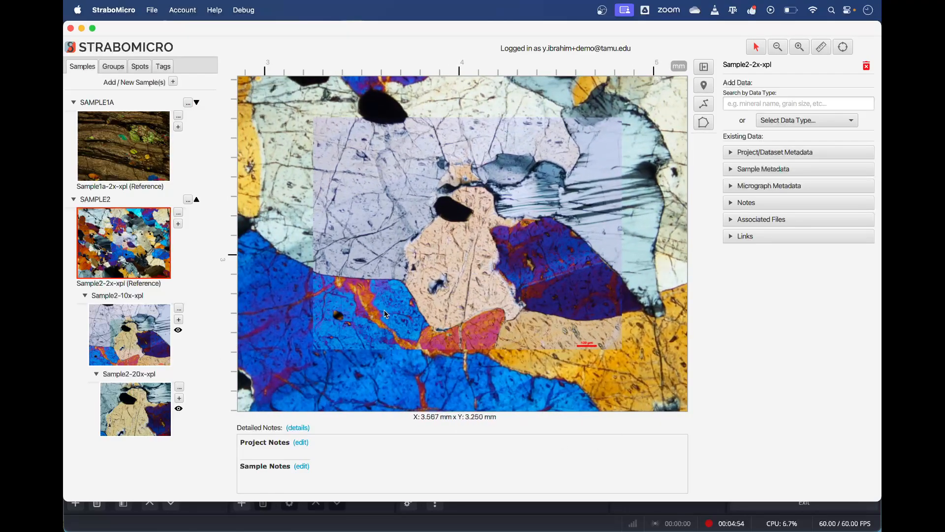
click(124, 333)
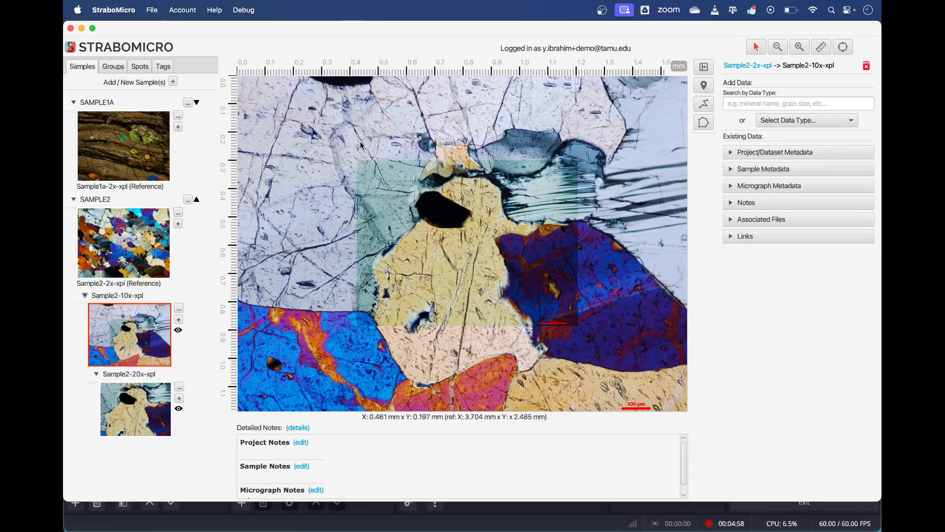
click(158, 401)
click(152, 351)
click(139, 410)
click(142, 340)
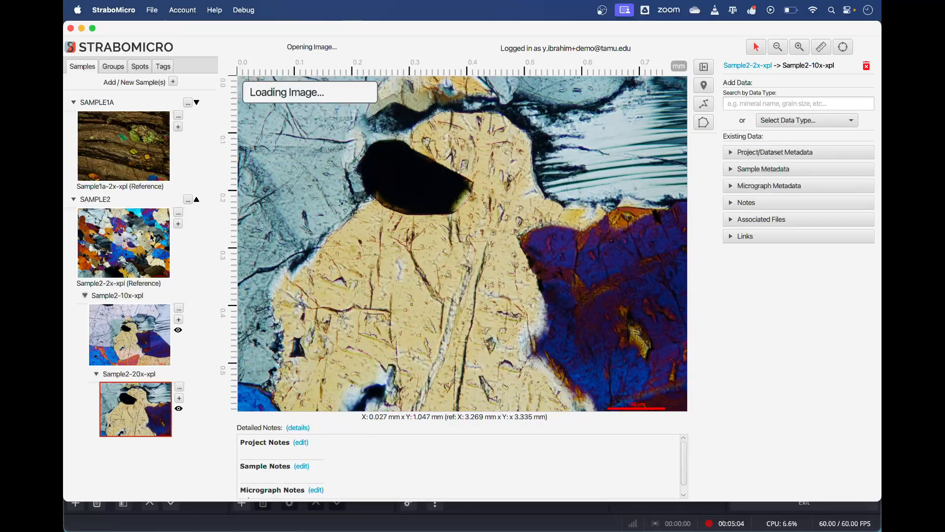
Add EBSD.png as an associated micrograph of the Sample2-2x-xpl reference.
click(149, 234)
click(178, 224)
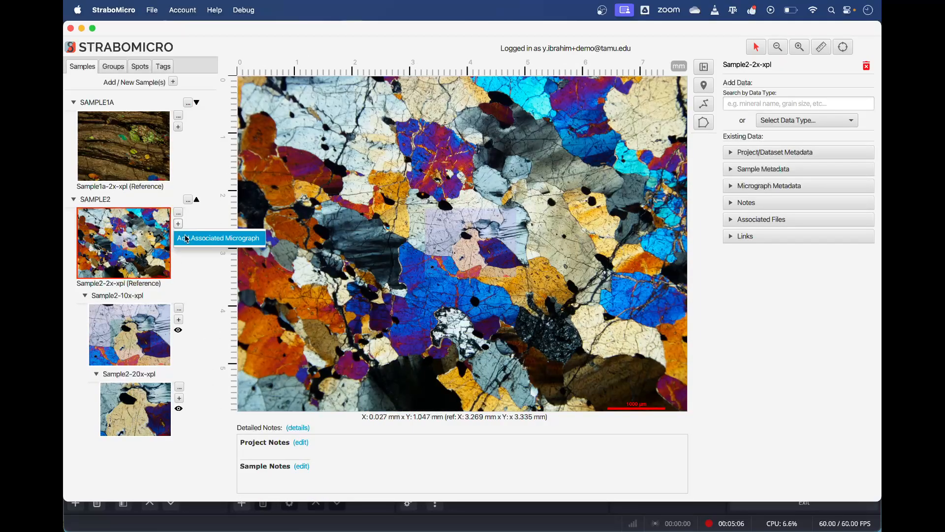
click(187, 237)
click(569, 170)
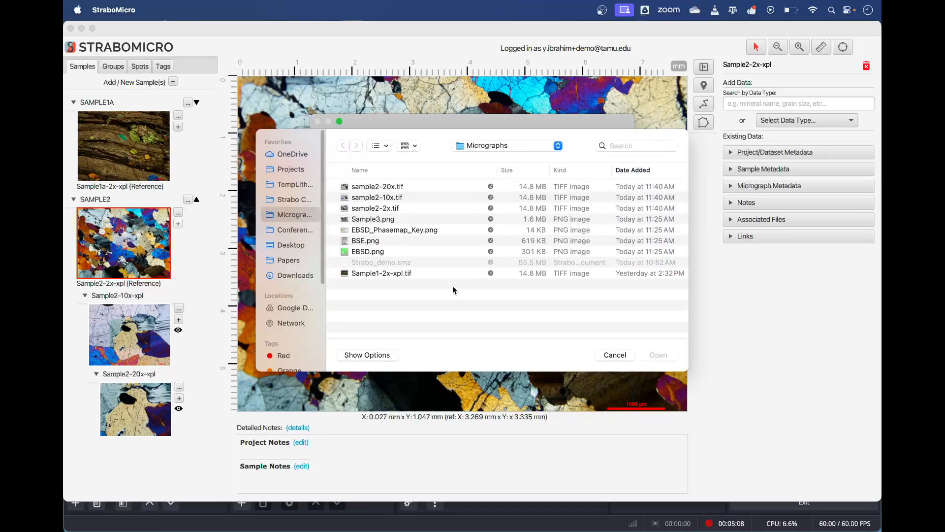
click(409, 252)
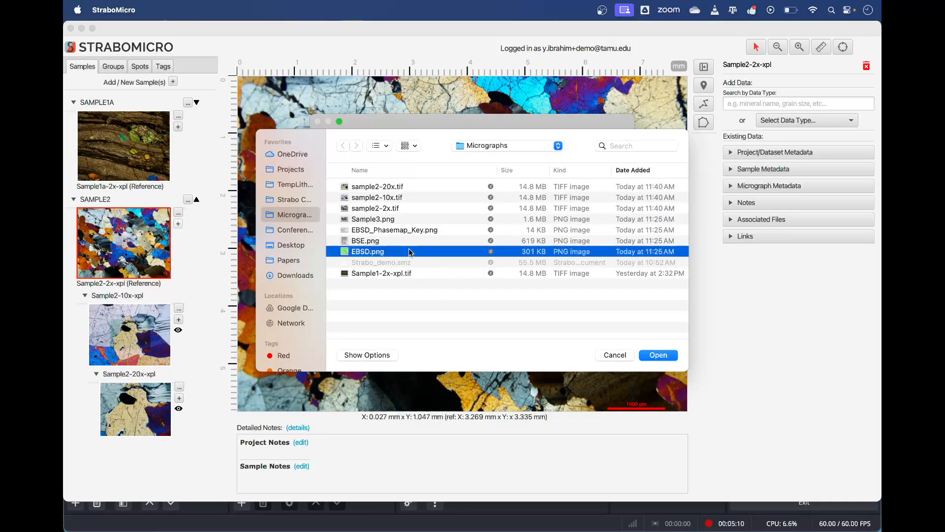
double_click(409, 251)
click(569, 316)
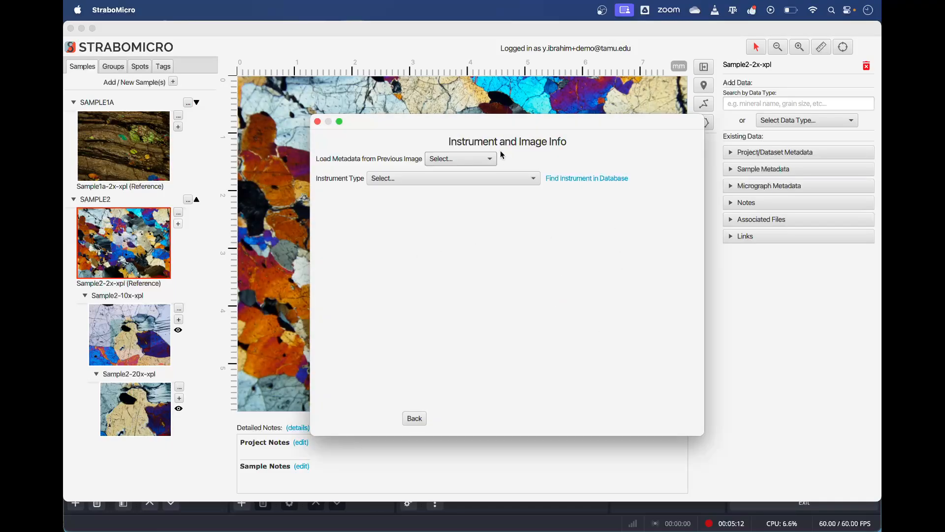
Set the instrument type to Scanning Electron Microscopy (SEM), the data type to Electron Backscatter Diffraction (EBSD) and the image type to Phase Map.
click(476, 159)
click(475, 161)
click(407, 177)
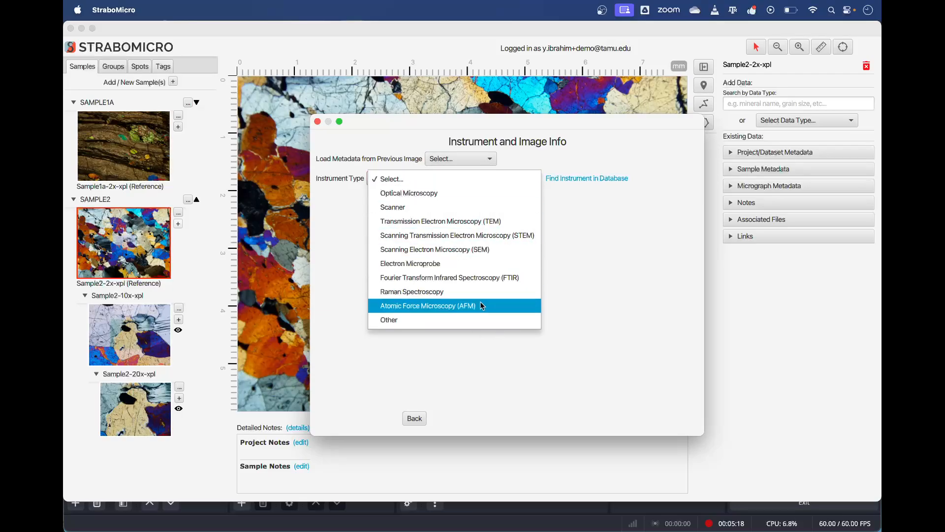
click(492, 249)
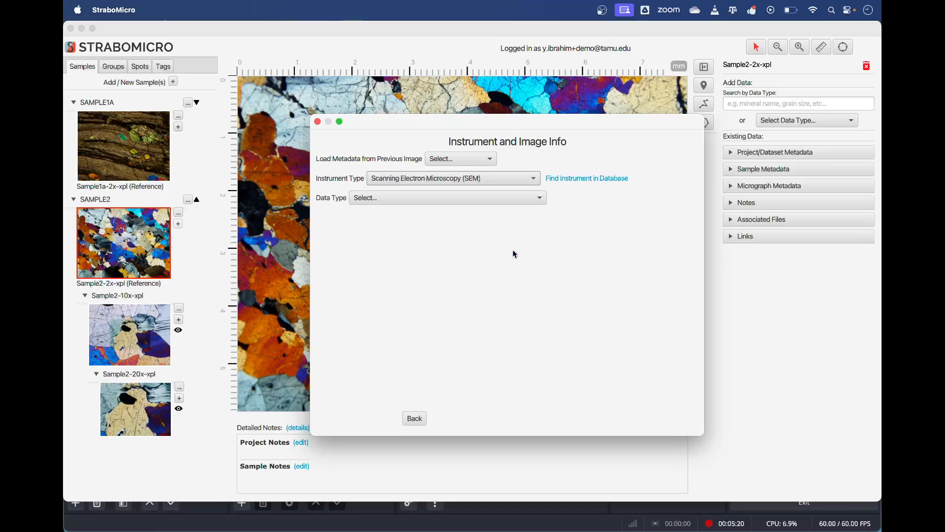
click(435, 199)
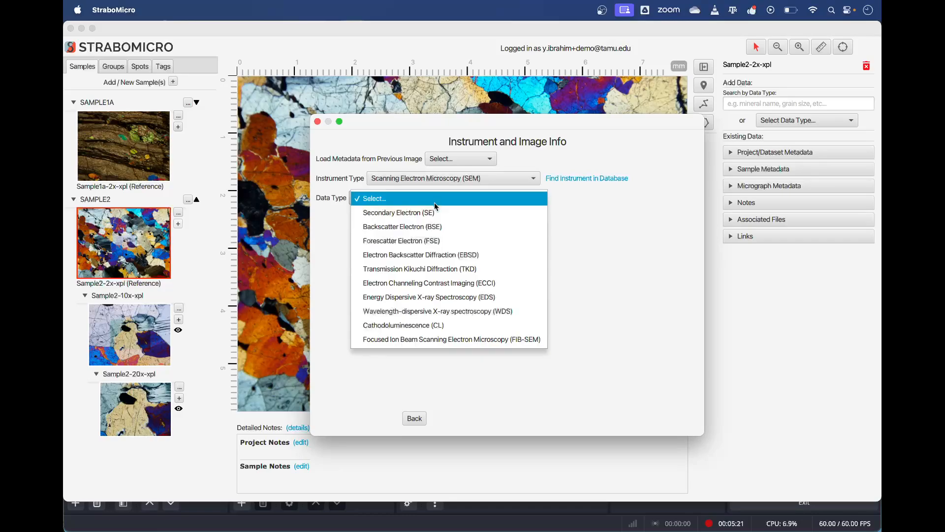
click(491, 256)
click(391, 219)
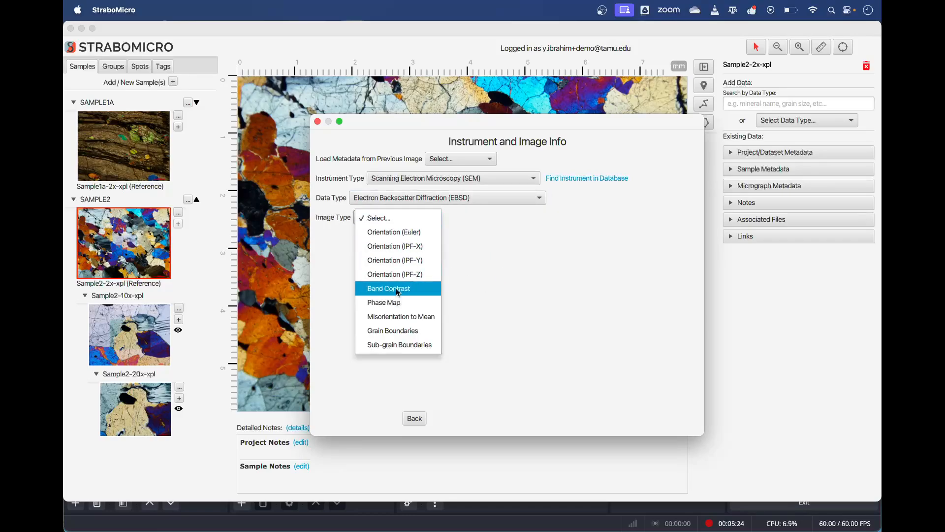
click(413, 303)
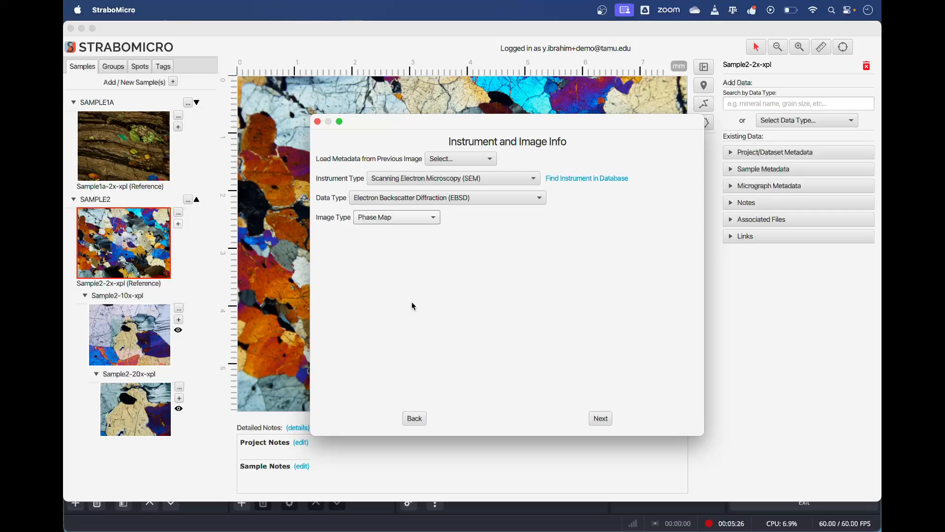
click(606, 418)
Review the instrument data and the SEM and EBSD settings, leave them blank and continue to the micrograph metadata.
scroll(569, 232, down, 3)
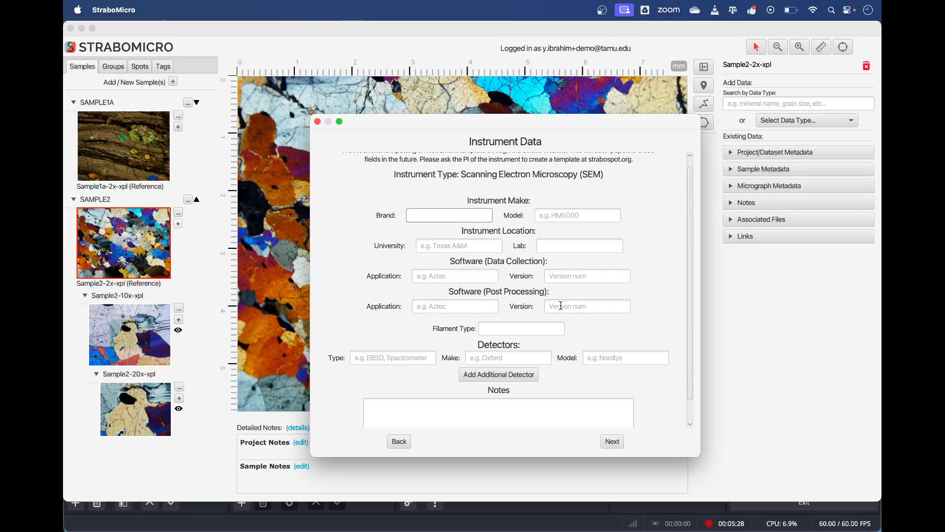
scroll(550, 365, up, 1)
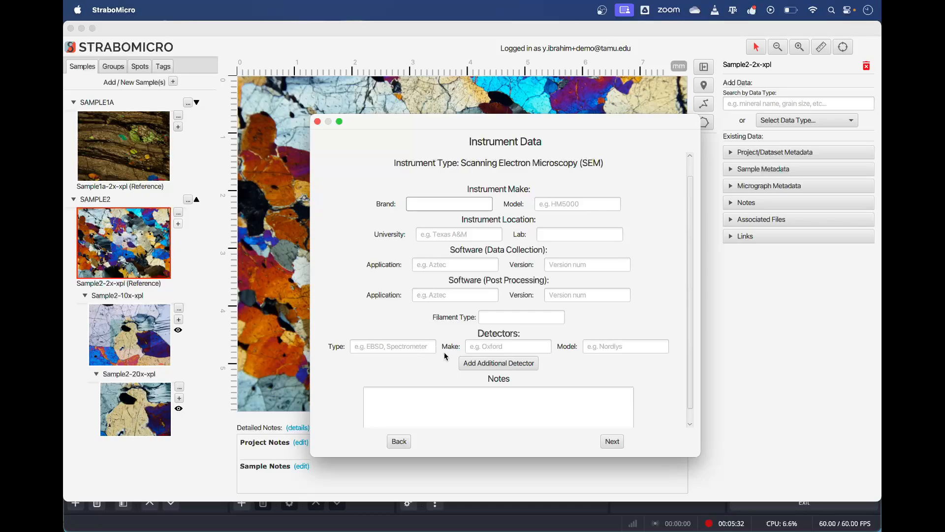
click(612, 440)
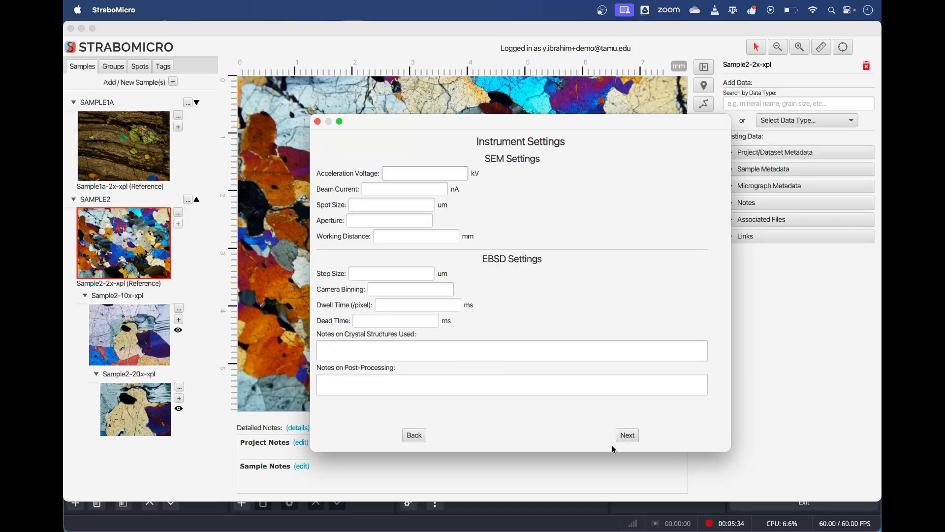
click(627, 435)
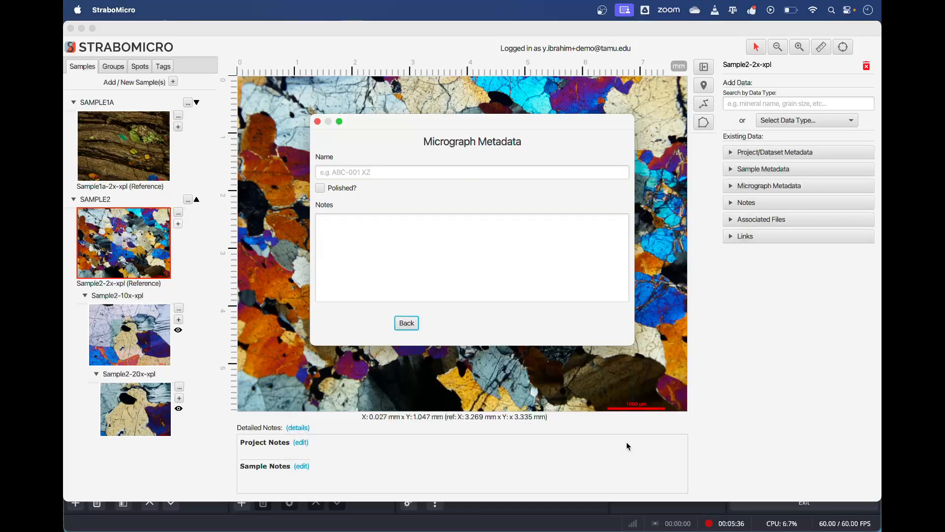
Name the new micrograph Sample2-EBSD-map and continue to its location options.
click(415, 173)
text(EBSD-map)
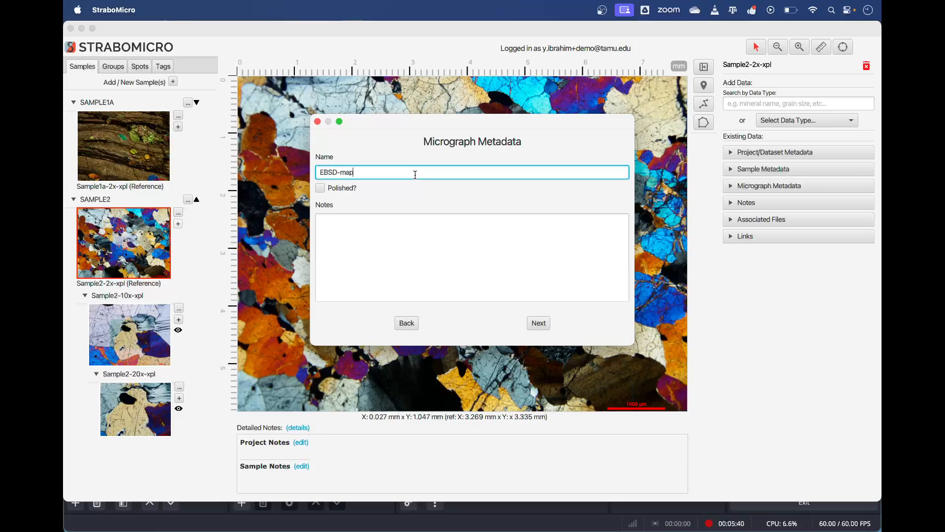
click(322, 172)
text(Sample2-)
click(528, 299)
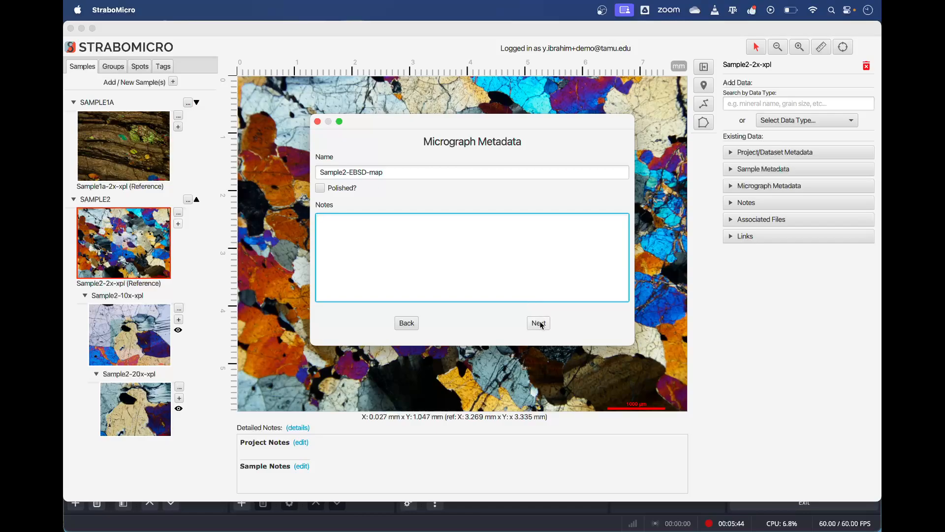
click(541, 322)
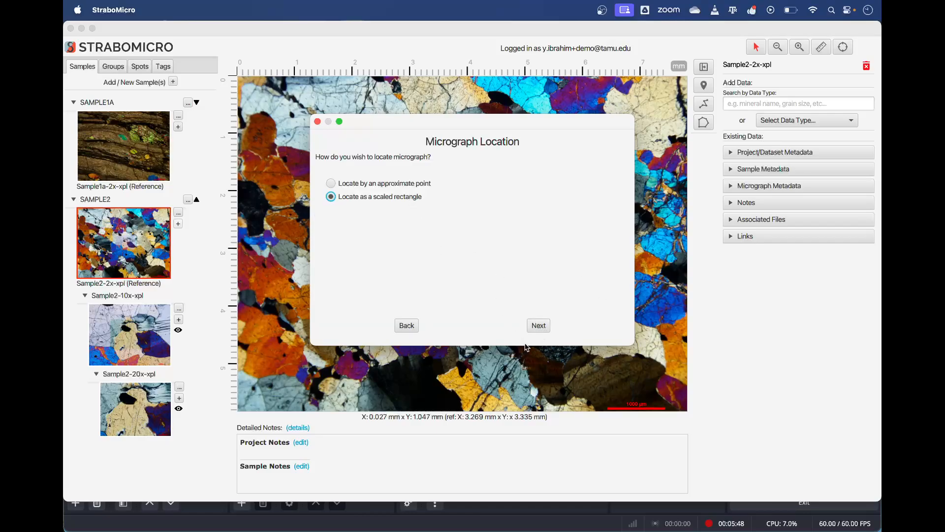
Locate the EBSD micrograph as a scaled rectangle and choose Stretch and Drag as its scaling method.
click(408, 184)
click(408, 197)
click(539, 326)
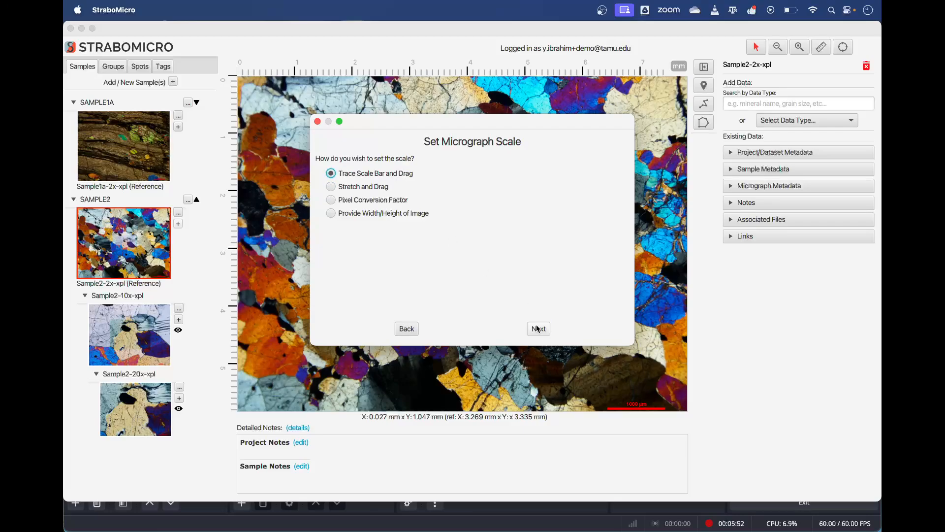
click(384, 190)
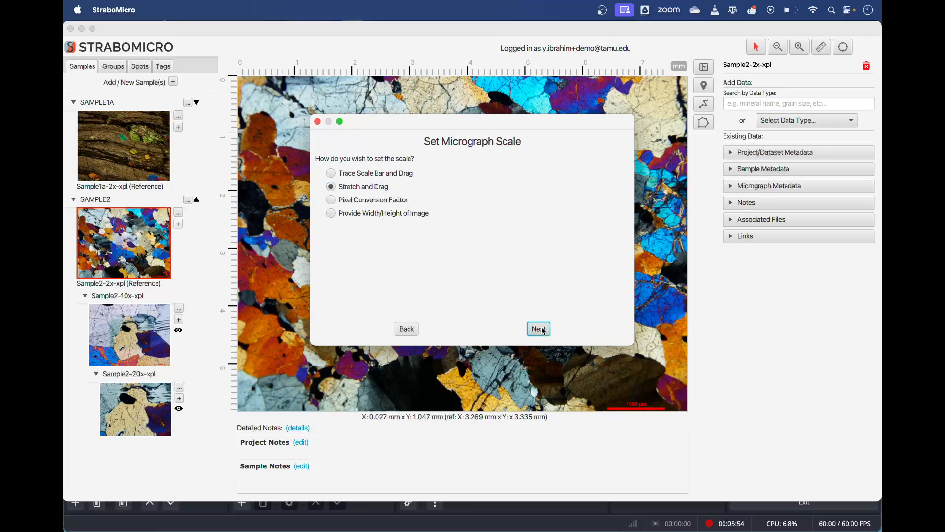
click(538, 329)
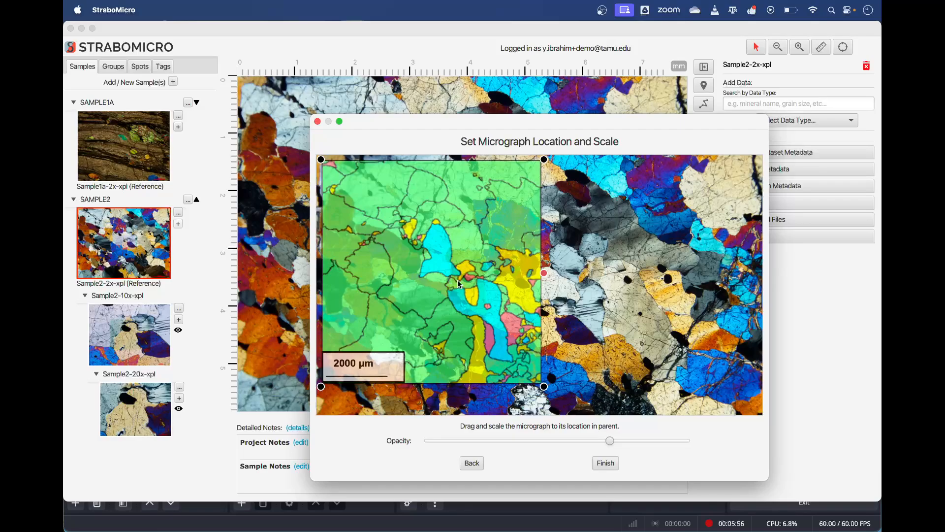
Shrink the EBSD overlay to about 2.5 mm wide, place it over the upper-left part of the 2x reference and finish the placement.
mouse_move(458, 284)
mouse_down()
mouse_move(472, 301)
mouse_move(590, 279)
mouse_move(589, 293)
mouse_move(473, 292)
mouse_up()
drag(579, 177, 558, 211)
drag(506, 300, 478, 263)
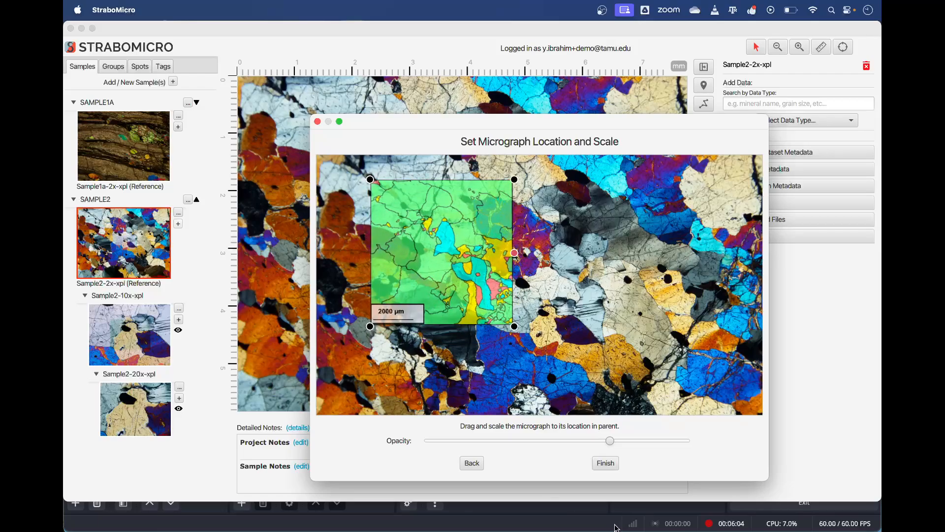
click(605, 463)
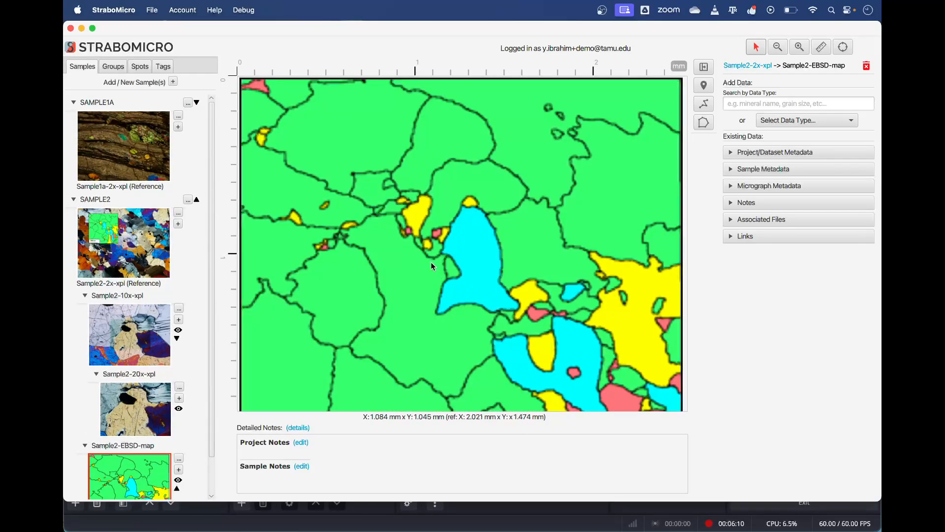
Examine the EBSD map on its own and as an overlay on the 2x reference, toggling the overlay's visibility off and on.
scroll(430, 263, down, 2)
scroll(129, 417, down, 1)
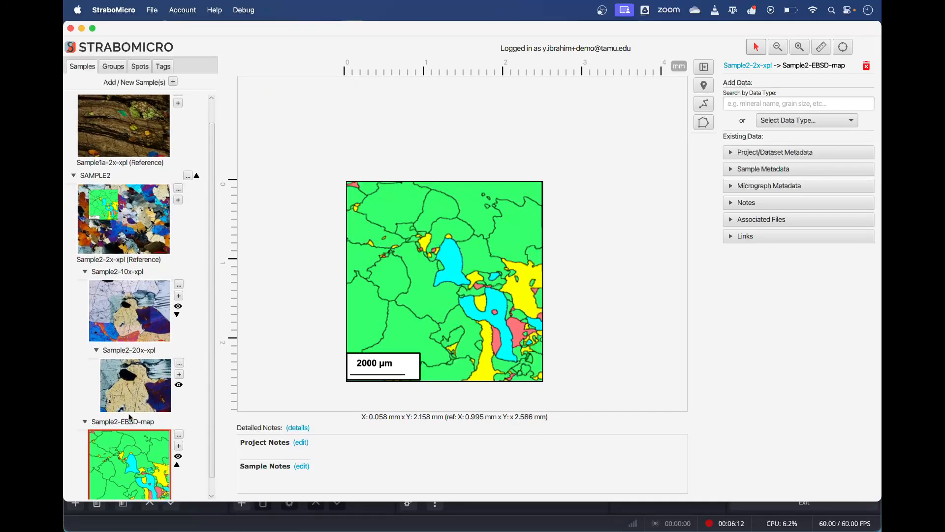
click(148, 220)
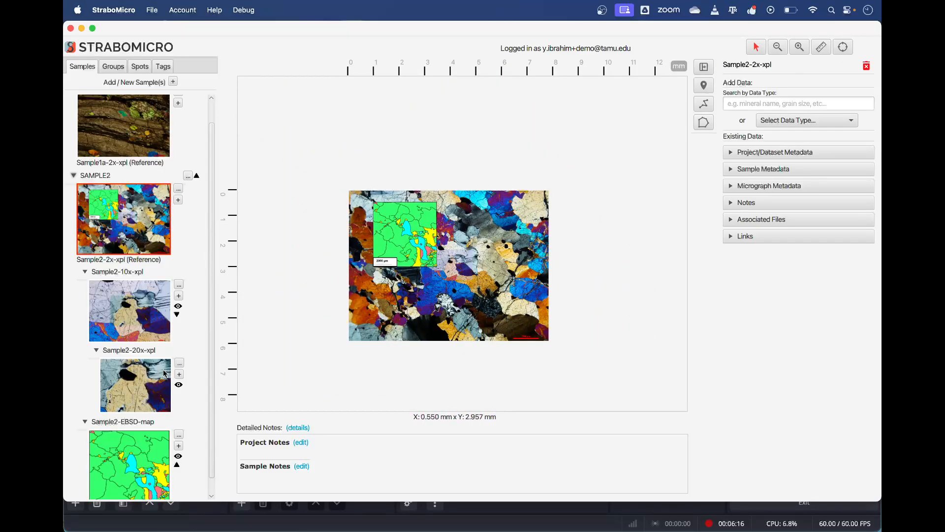
scroll(168, 423, down, 1)
click(179, 442)
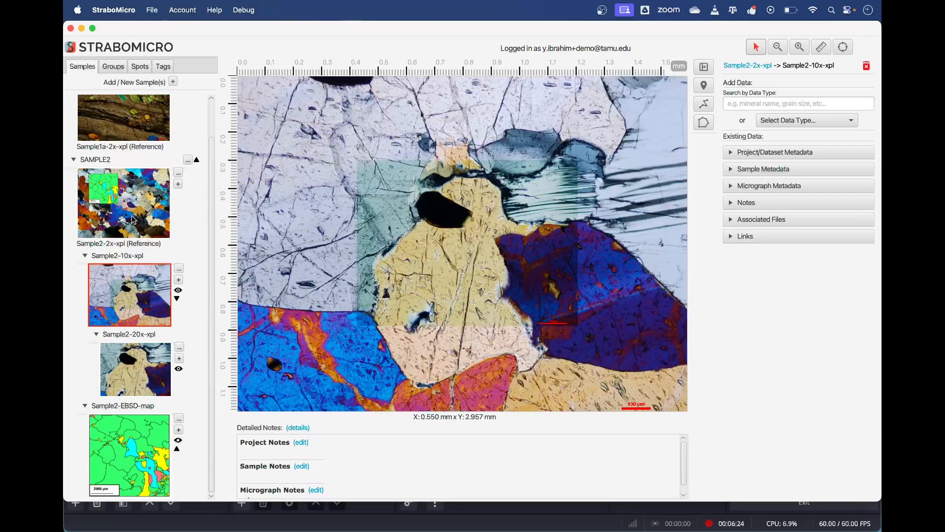
click(179, 440)
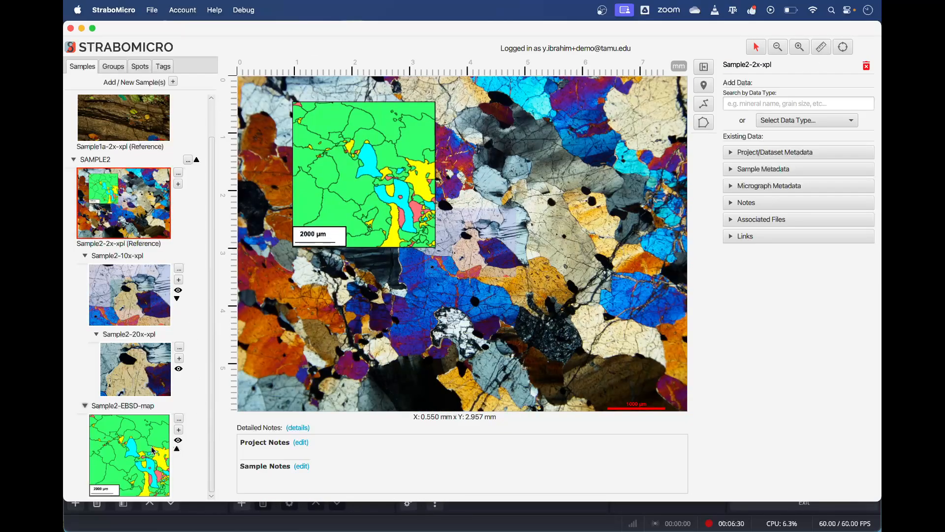
click(166, 445)
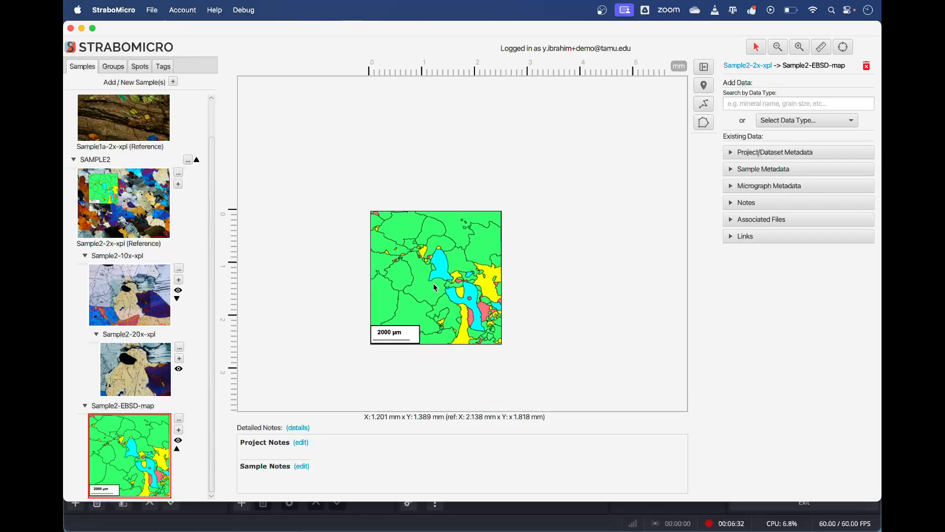
scroll(437, 300, up, 2)
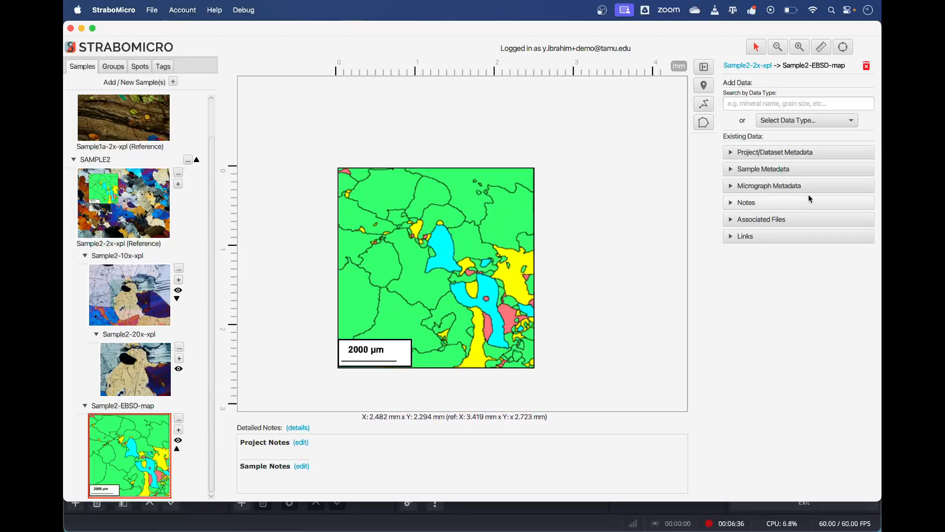
Choose EBSD_Phasemap_Key.png from the Micrographs folder as a new associated file for the Sample2-EBSD-map micrograph.
click(782, 225)
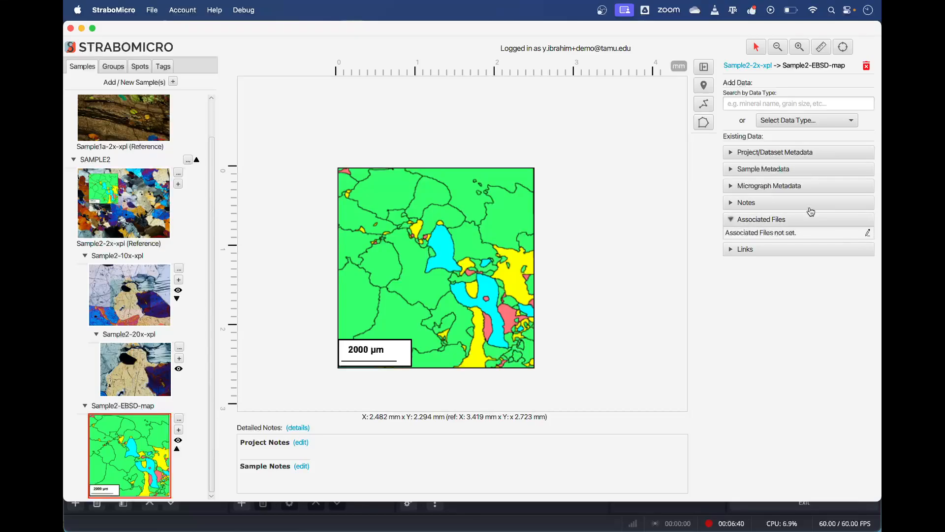
click(869, 233)
click(585, 196)
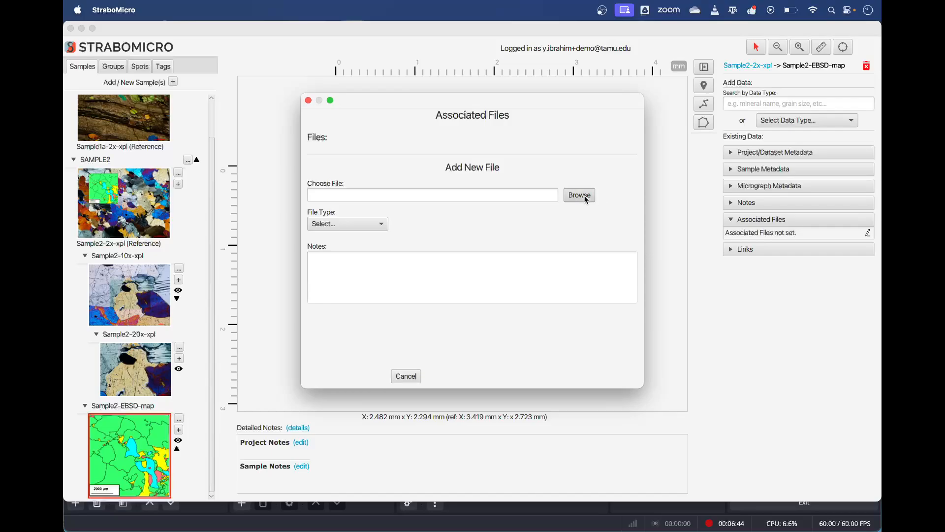
click(420, 221)
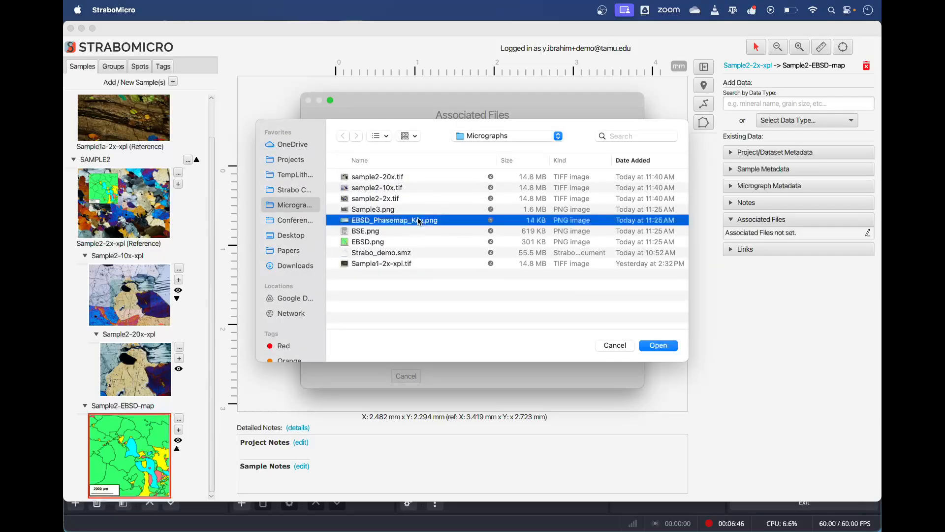
click(654, 346)
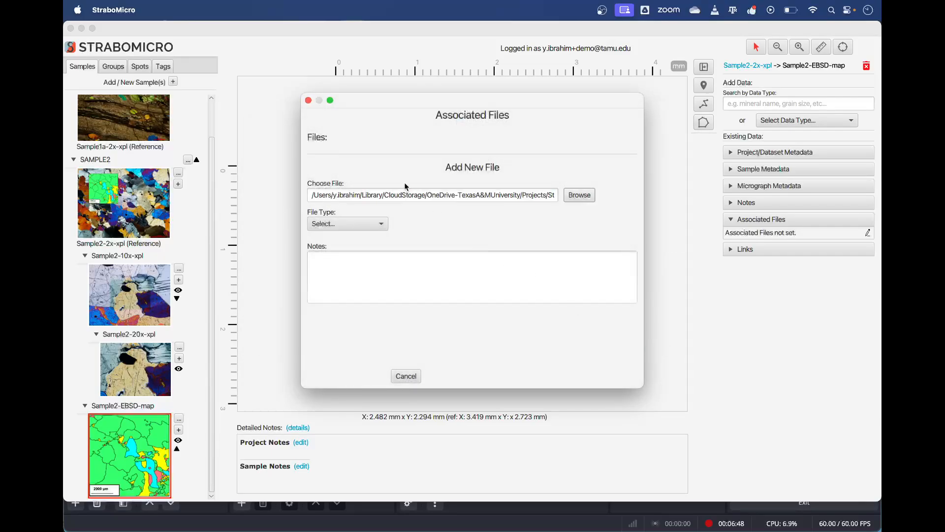
Set the associated file's type to Image, note it as "EBSD Key", add it and save the associated files.
click(380, 224)
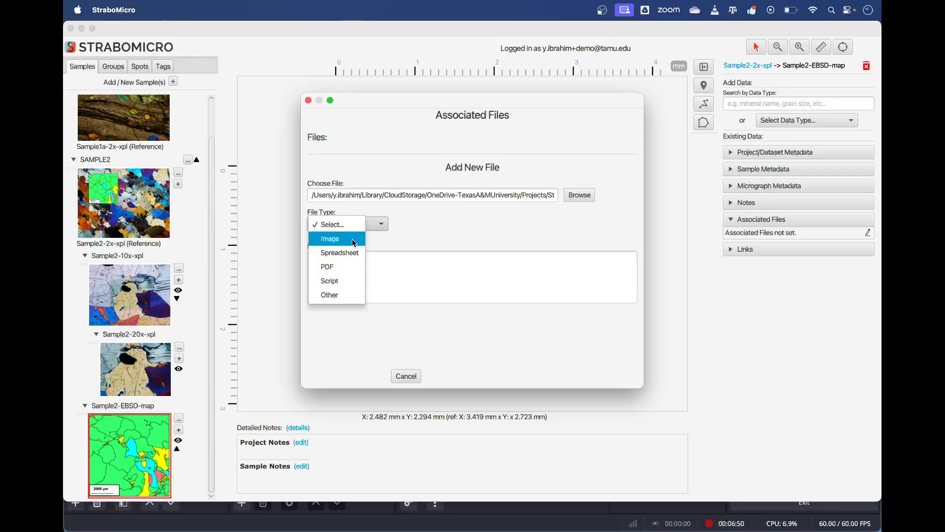
click(354, 239)
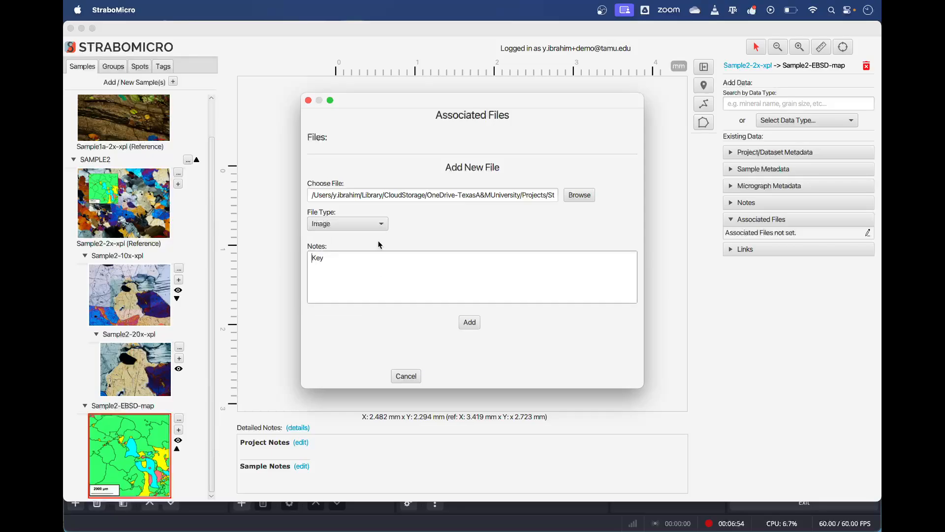
text(EBSD)
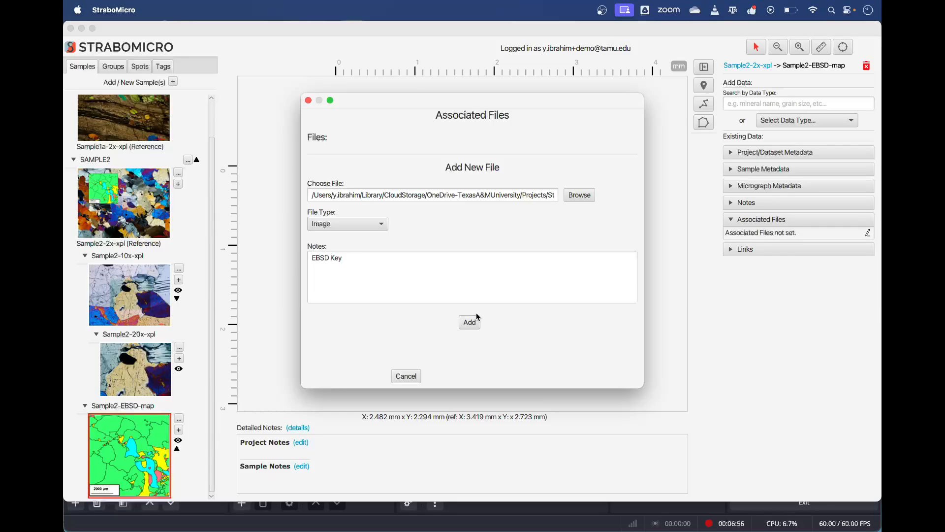
click(477, 318)
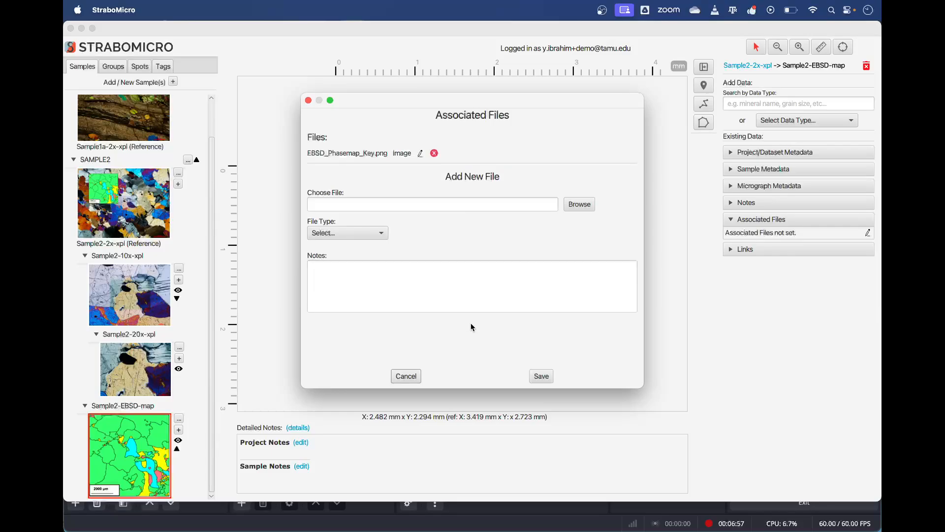
click(543, 377)
View the attached EBSD_Phasemap_Key.png in an enlarged Preview window, and close it to return to StraboMicro.
click(820, 234)
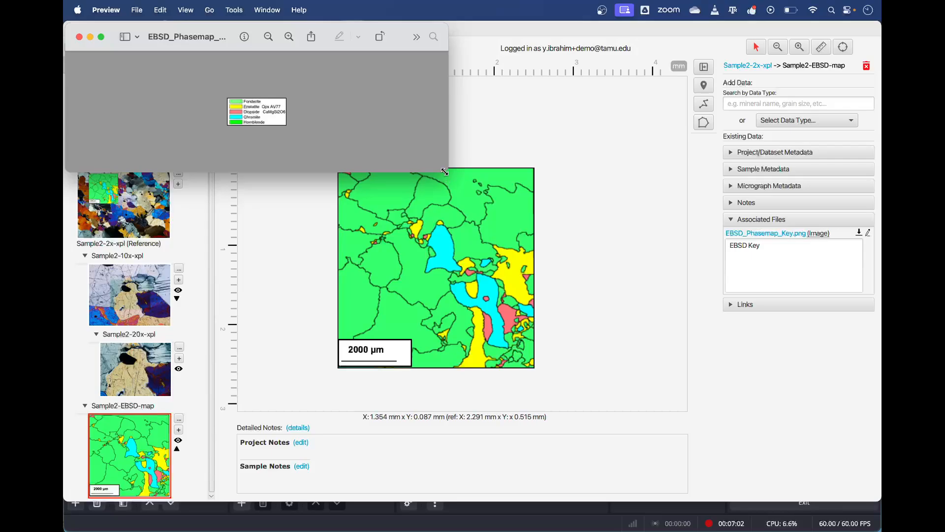
drag(443, 169, 733, 448)
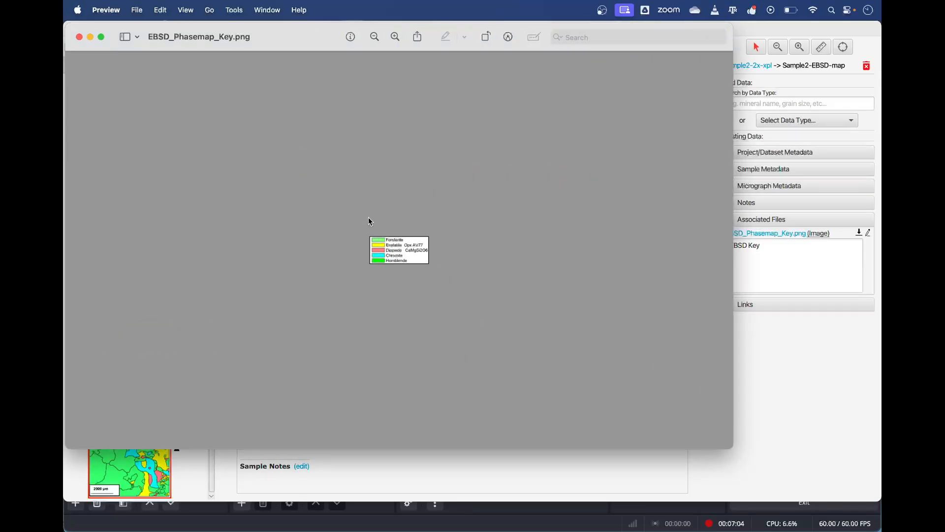
click(79, 37)
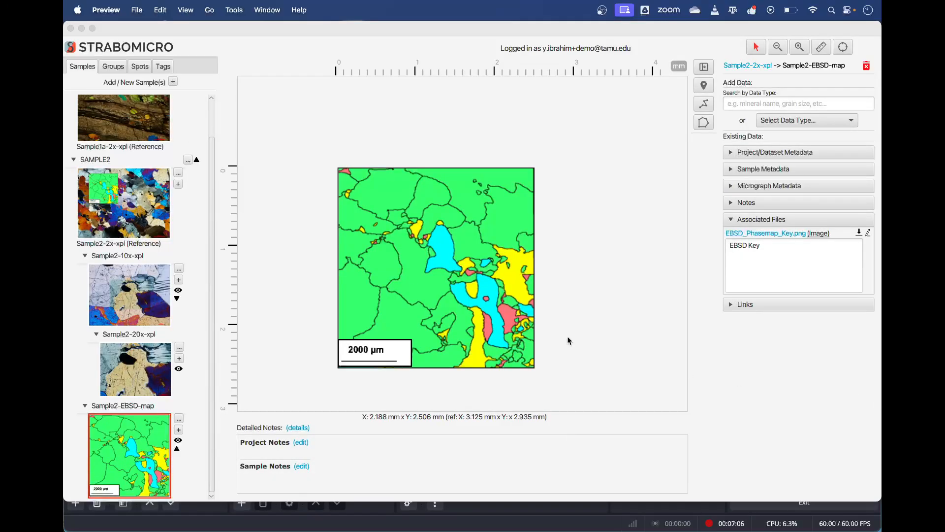